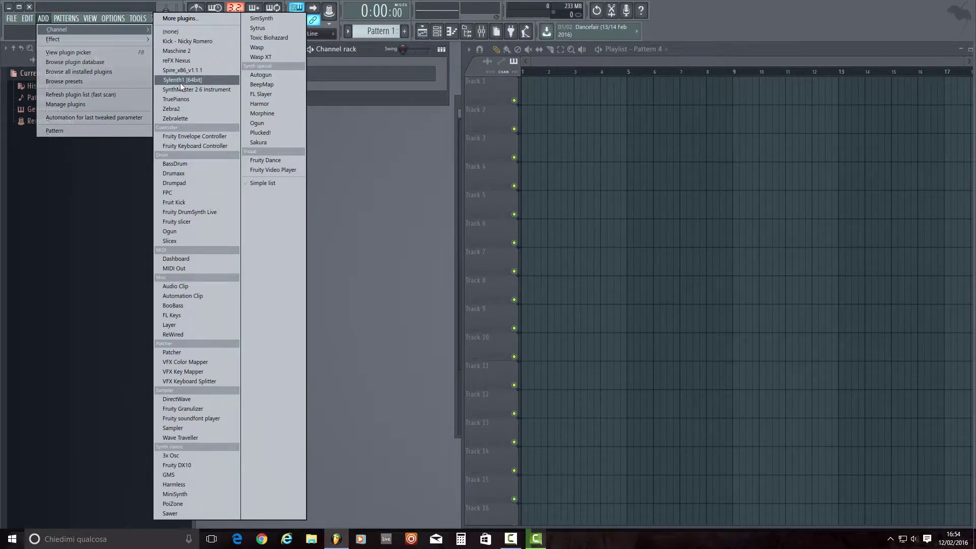
Step: Add a Sylenth1 [64bit] channel and load its preset 045: LD Cosmic
click(180, 82)
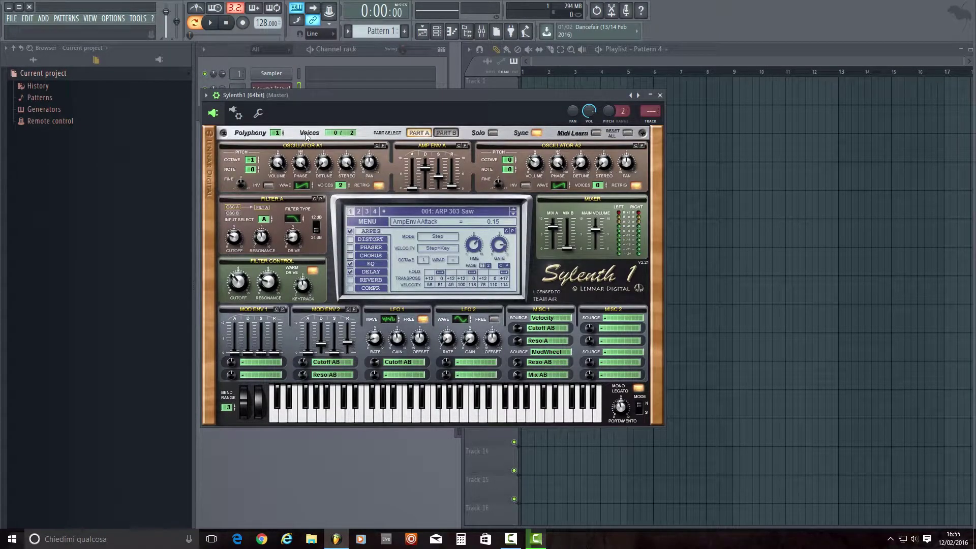
click(468, 211)
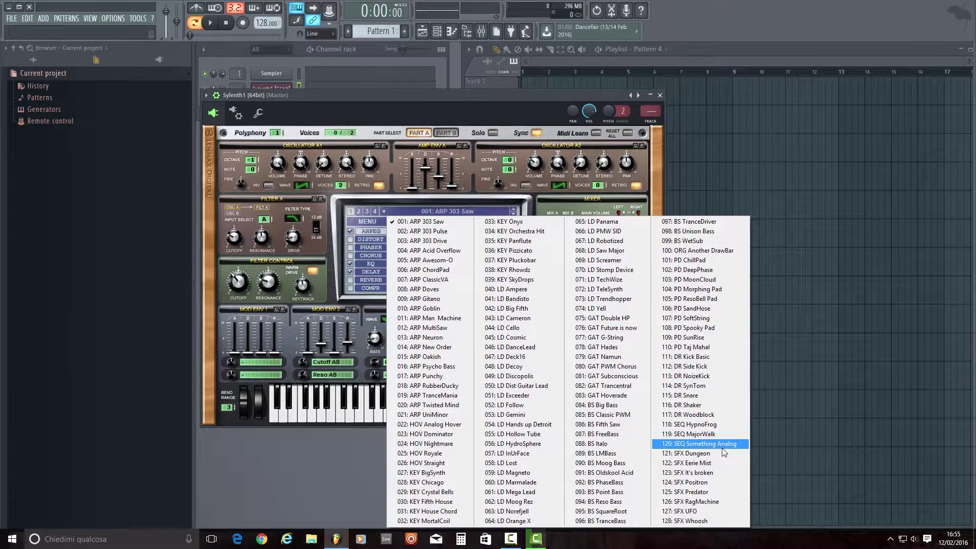
click(525, 340)
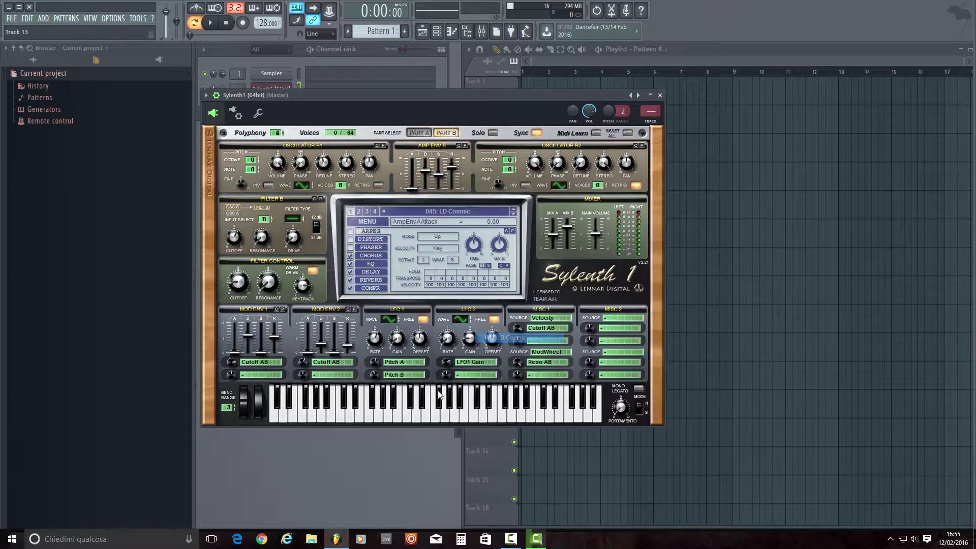
Step: Play a few notes to audition the LD Cosmic sound
click(371, 44)
key(b)
key(b)
key(c)
key(b)
key(b)
Step: In the Sylenth1 piano roll, place four one-step G5 notes in bar 1, three steps apart from the start
click(364, 89)
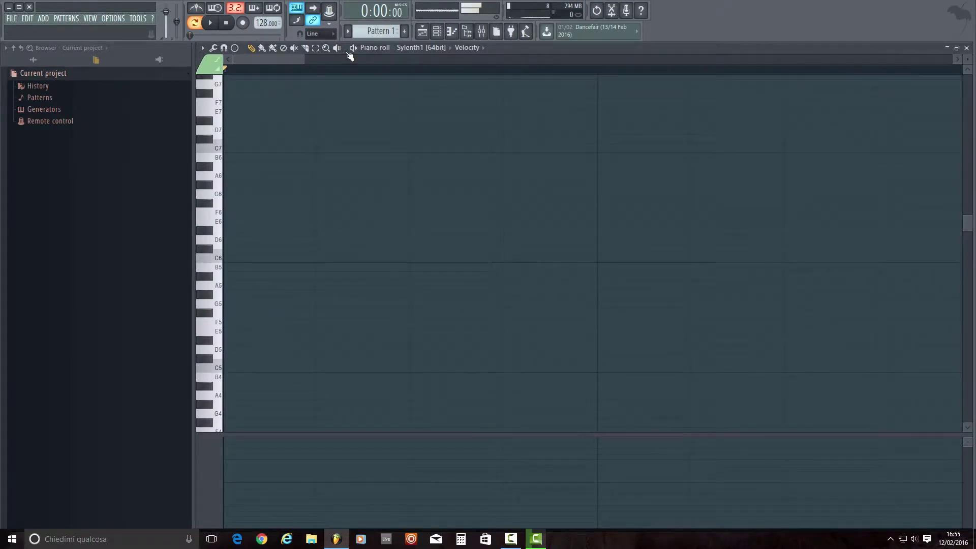
drag(306, 59, 670, 60)
key(b)
click(229, 304)
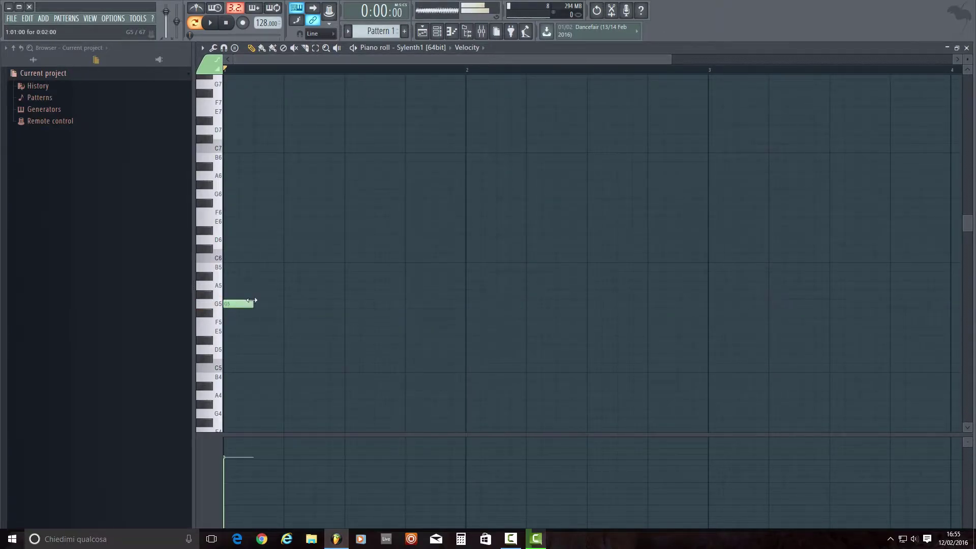
click(269, 304)
click(315, 304)
click(362, 304)
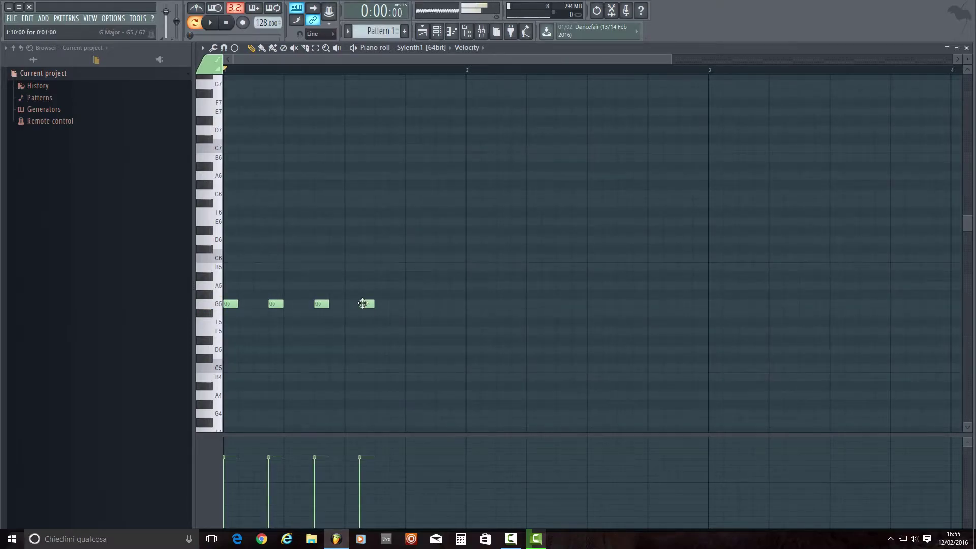
Step: Add four short B5 notes two steps apart, from step 13 of bar 1 into bar 2, and listen to the melody
key(m)
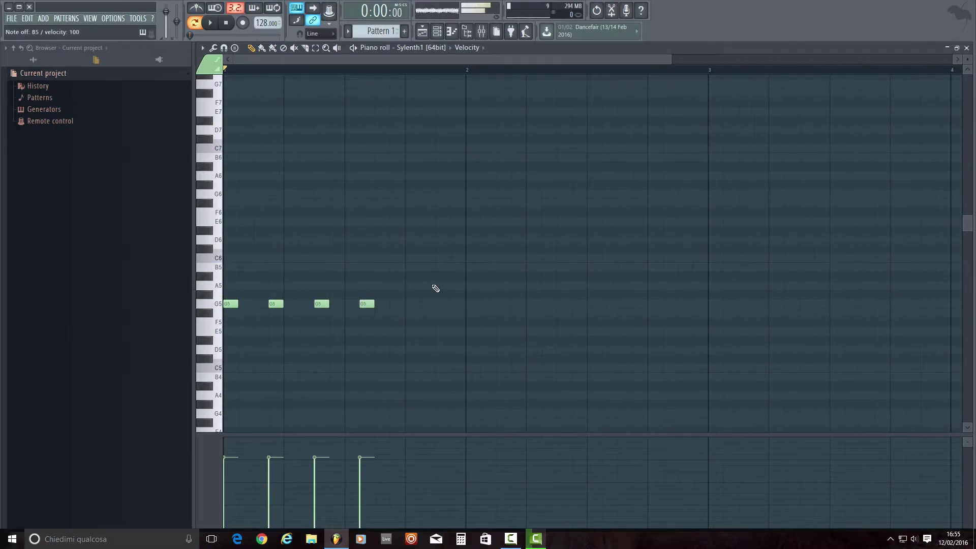
click(409, 268)
click(439, 267)
key(space)
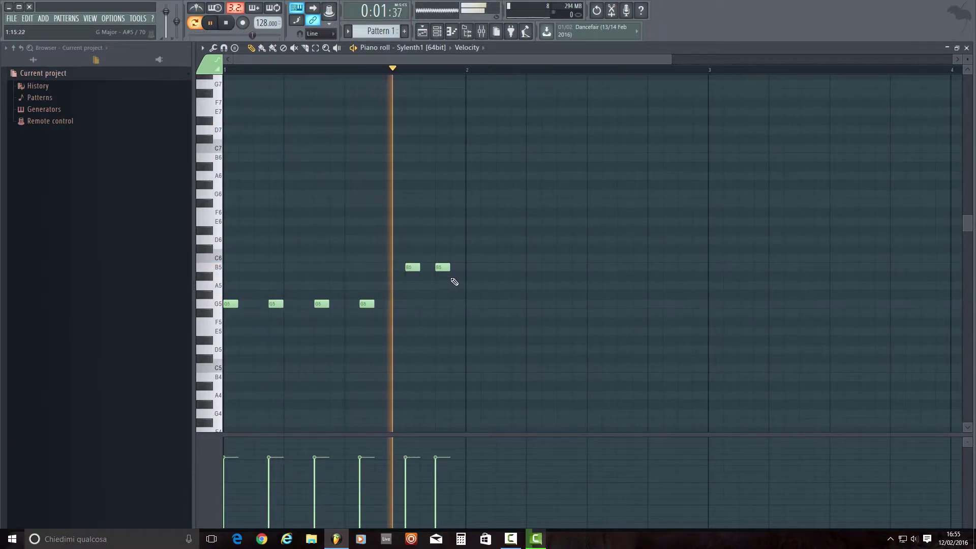
click(469, 268)
click(503, 268)
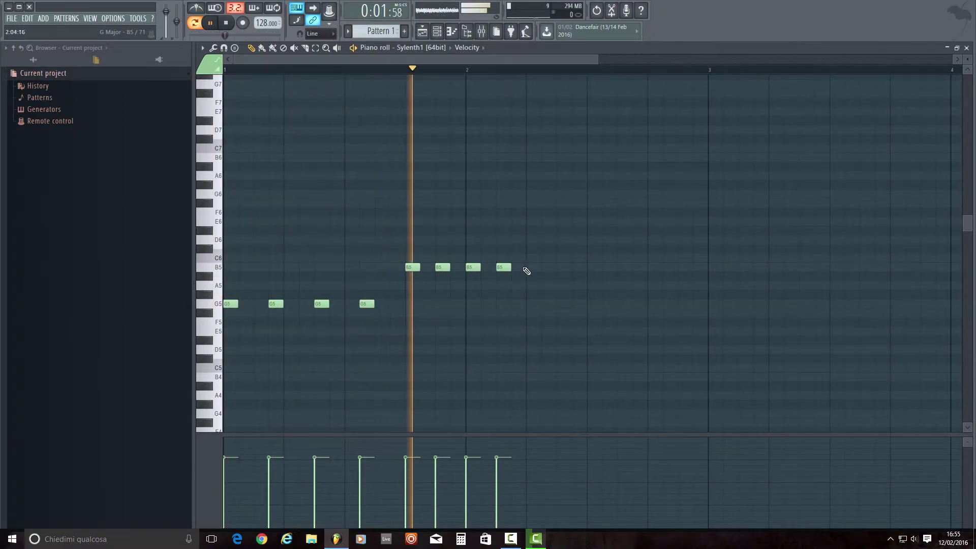
key(space)
Step: Try lowering the fourth B5 note to G5 with two more G5 notes two steps apart, and listen to it
drag(503, 268, 499, 285)
click(527, 303)
key(space)
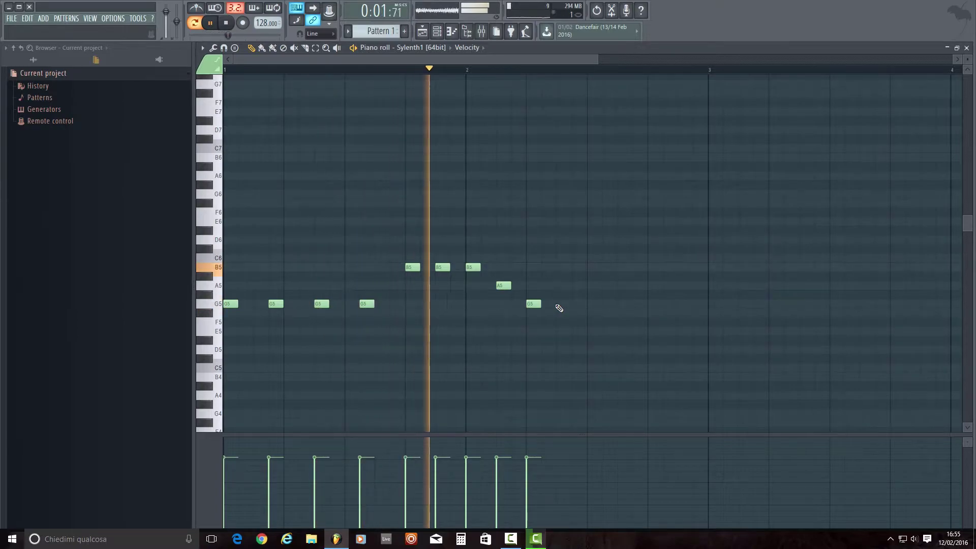
drag(503, 285, 503, 303)
click(562, 305)
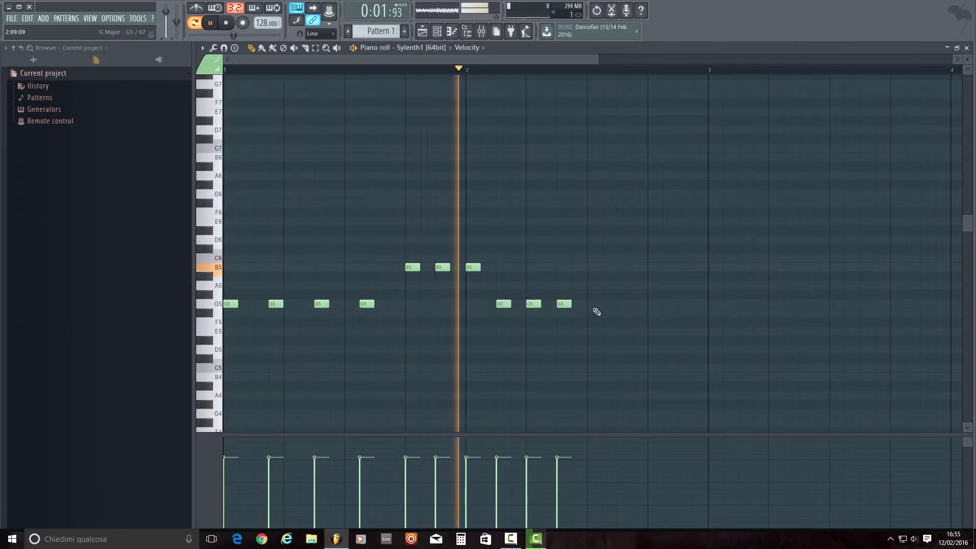
key(space)
Step: Replace the last three G5 notes with G5 notes on steps 4, 7 and 10 of bar 2
right_click(503, 304)
right_click(533, 304)
right_click(564, 304)
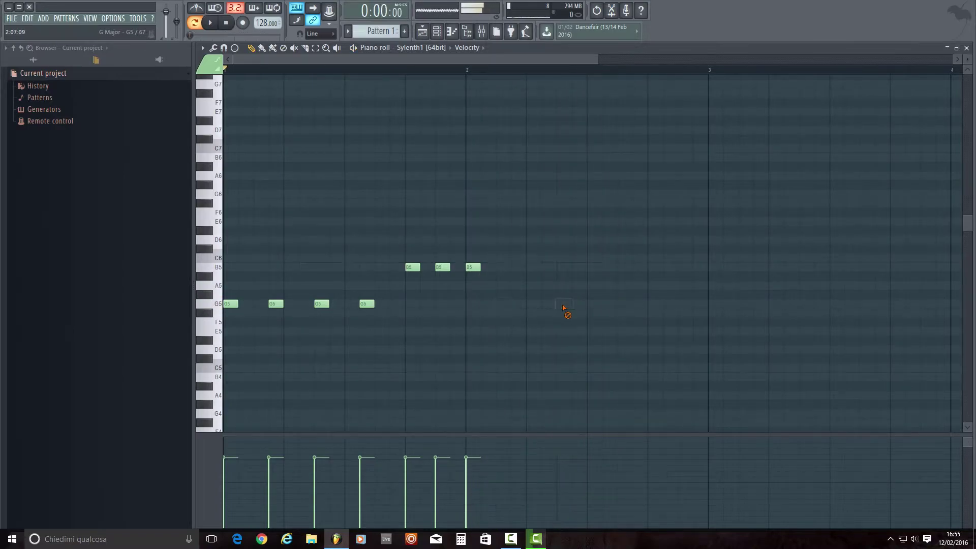
click(513, 305)
click(559, 305)
click(605, 305)
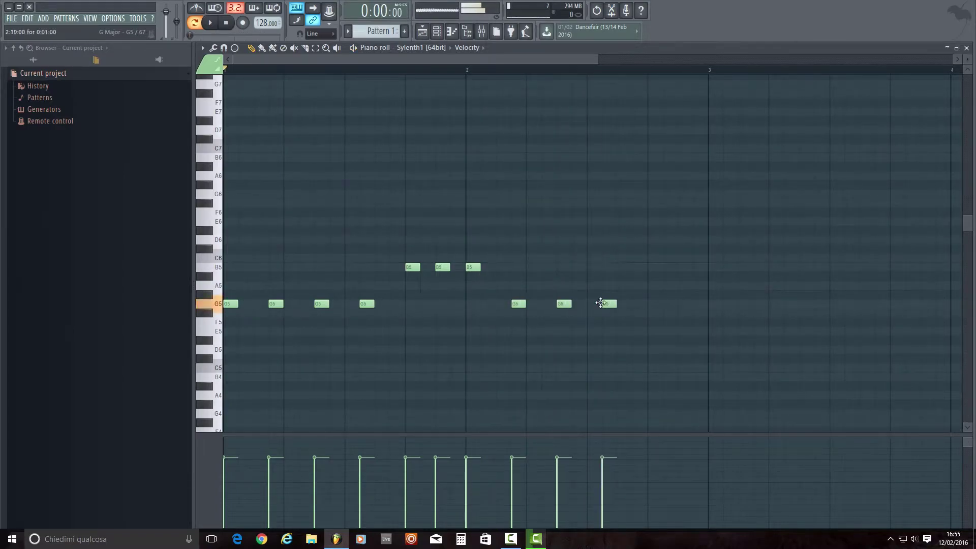
Step: End bar 2 with descending F#5, E5 and D5 notes on steps 13, 14 and 15, and play the melody
click(651, 313)
click(670, 331)
click(685, 350)
key(space)
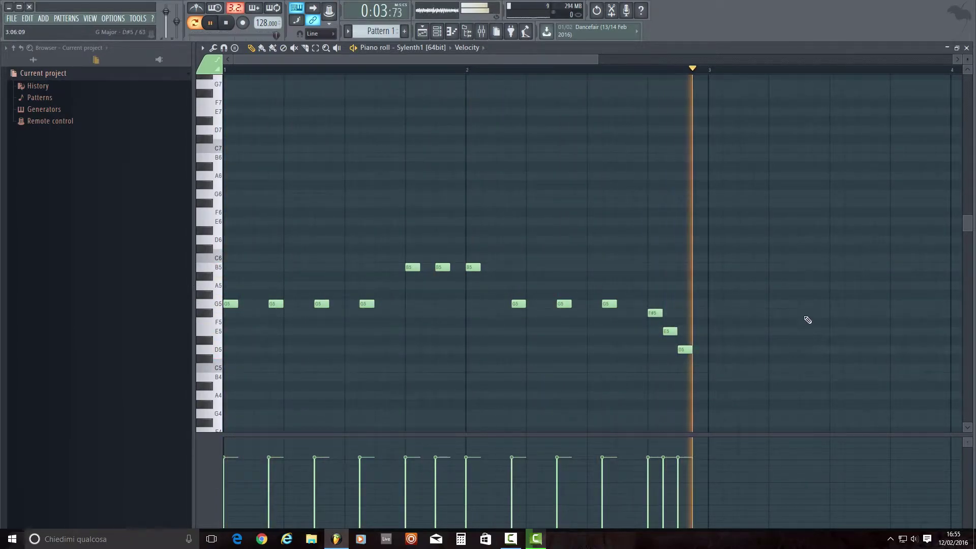
Step: Move the E5 note one step later in place of the deleted D5 note, and close the piano roll
drag(668, 333, 682, 333)
right_click(683, 348)
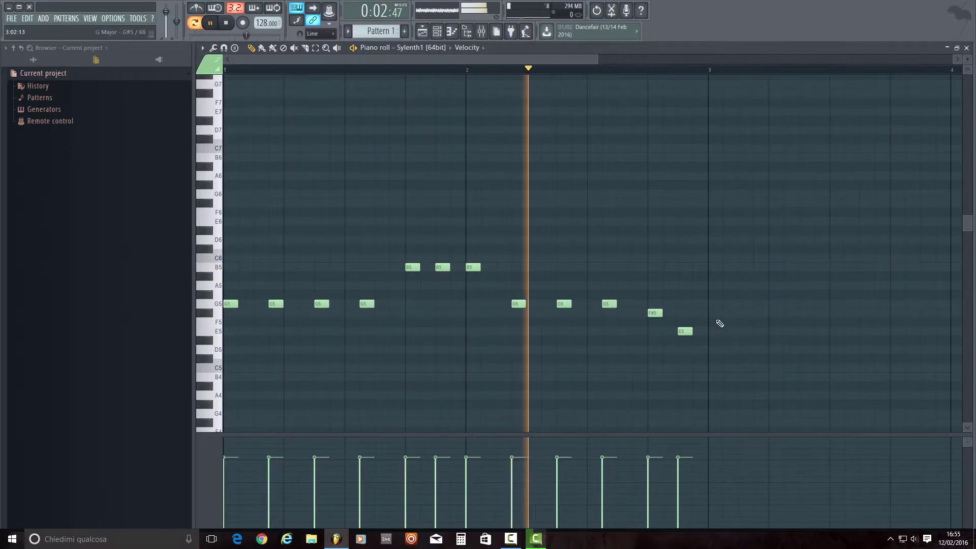
click(967, 48)
key(space)
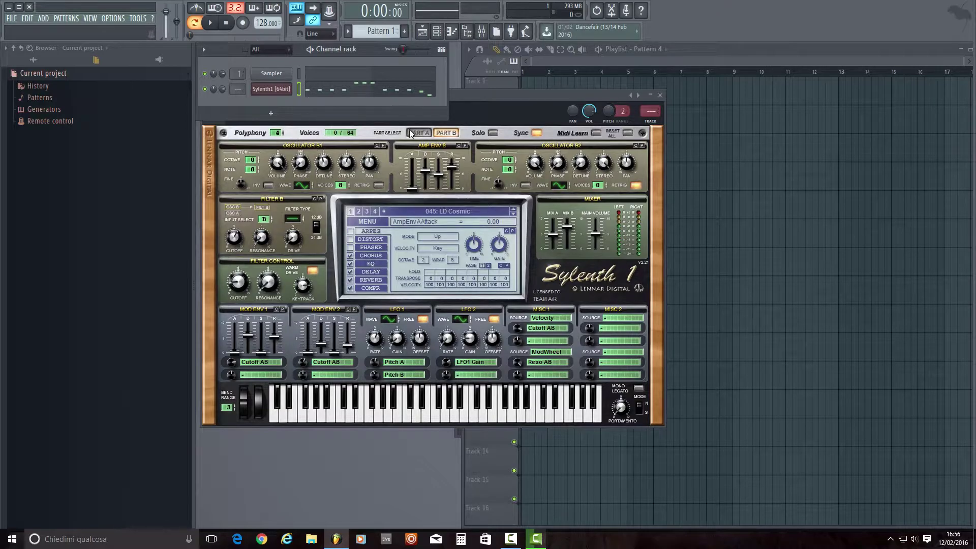
Step: Play the pattern while sweeping Sylenth1's filter control cutoff down to 1.00 Hz, and stop playback
drag(499, 93, 648, 142)
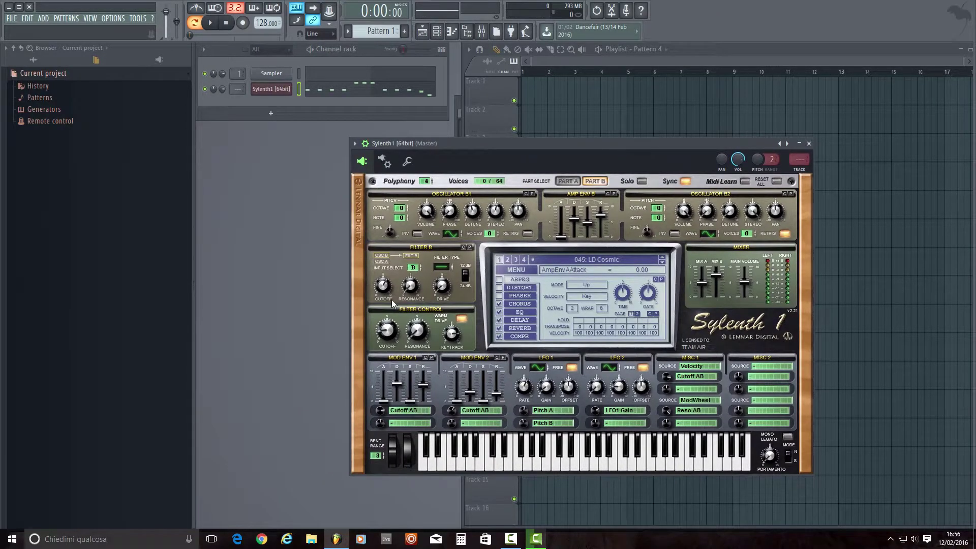
click(211, 24)
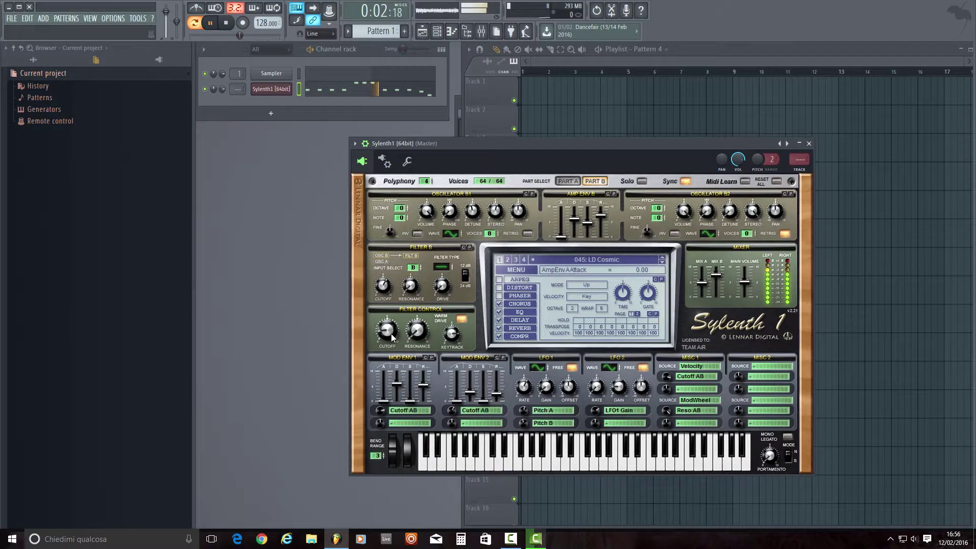
scroll(391, 332, down, 5)
scroll(391, 331, up, 5)
drag(397, 307, 407, 370)
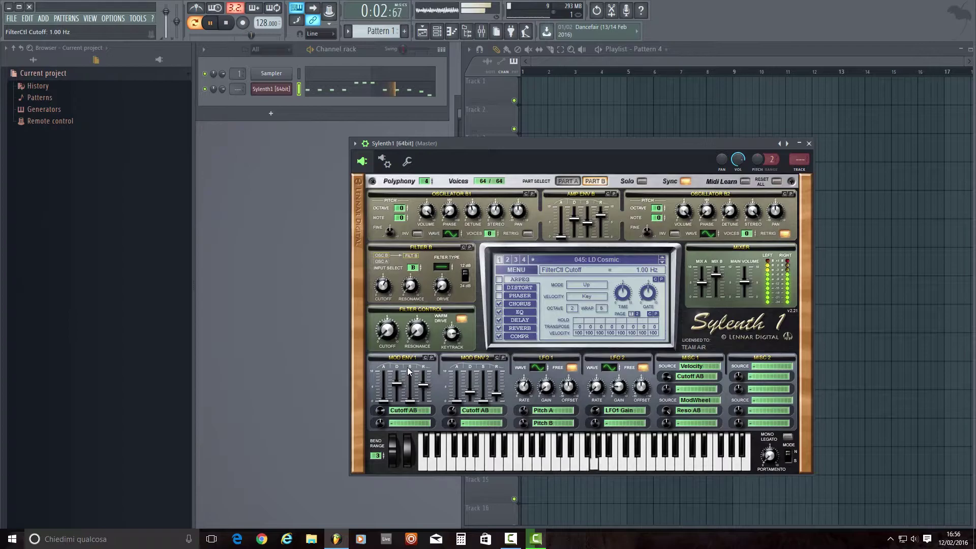
click(226, 22)
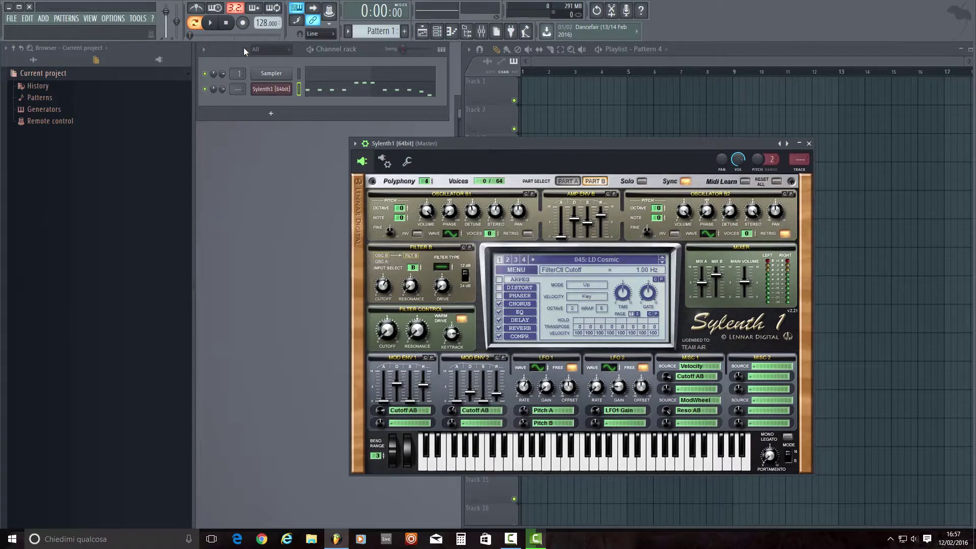
Step: Place Pattern 1 four times in a row on Track 1 of the playlist, filling bars 1 to 8
click(510, 90)
click(522, 93)
right_click(522, 93)
click(651, 51)
click(643, 67)
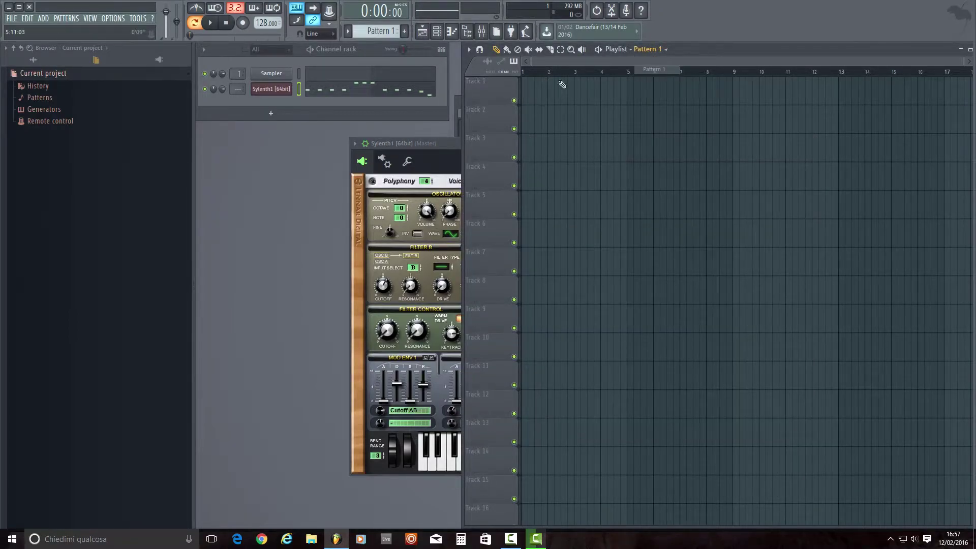
click(523, 92)
click(579, 95)
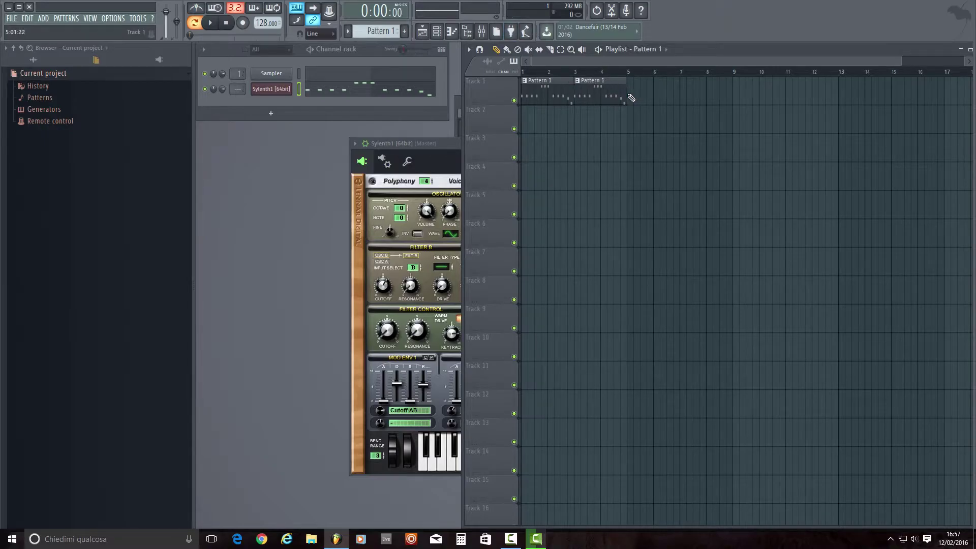
click(630, 95)
click(687, 96)
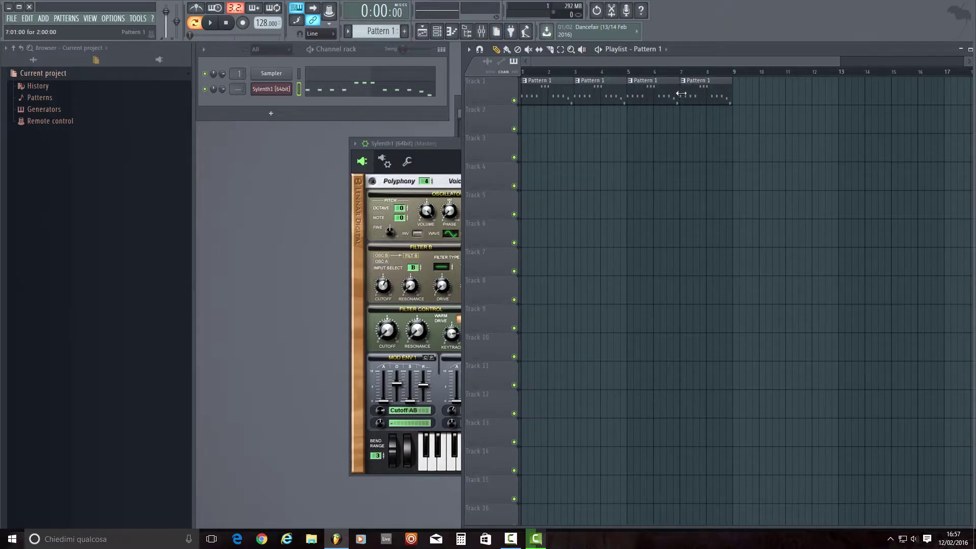
Step: Create an automation clip for Sylenth1's filter control cutoff as the last tweaked parameter
click(440, 143)
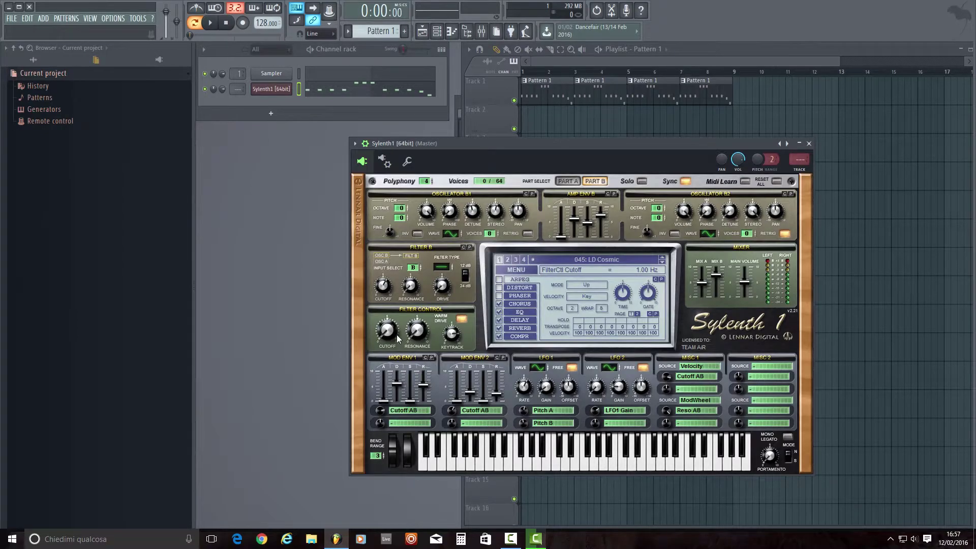
mouse_move(387, 332)
mouse_down()
mouse_move(386, 320)
mouse_move(385, 337)
mouse_up()
click(142, 19)
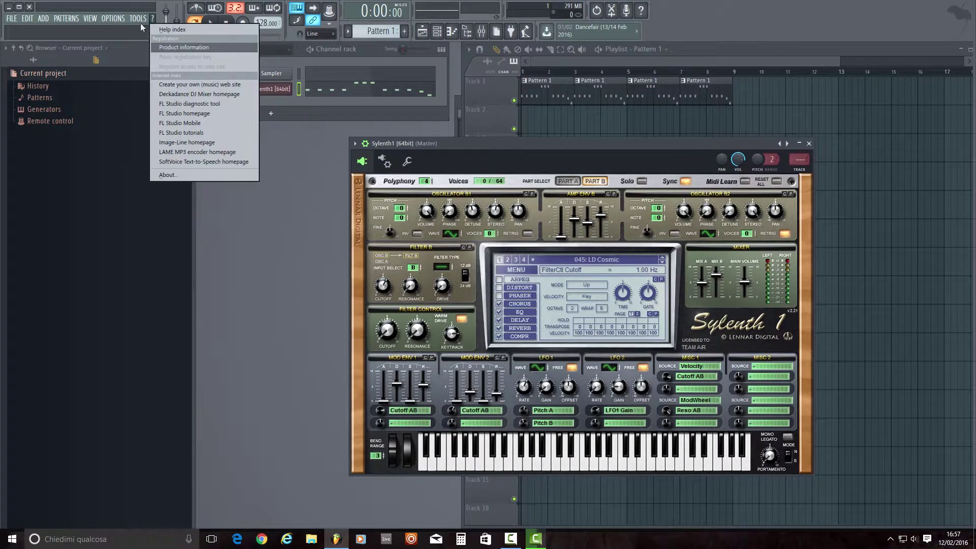
mouse_move(176, 122)
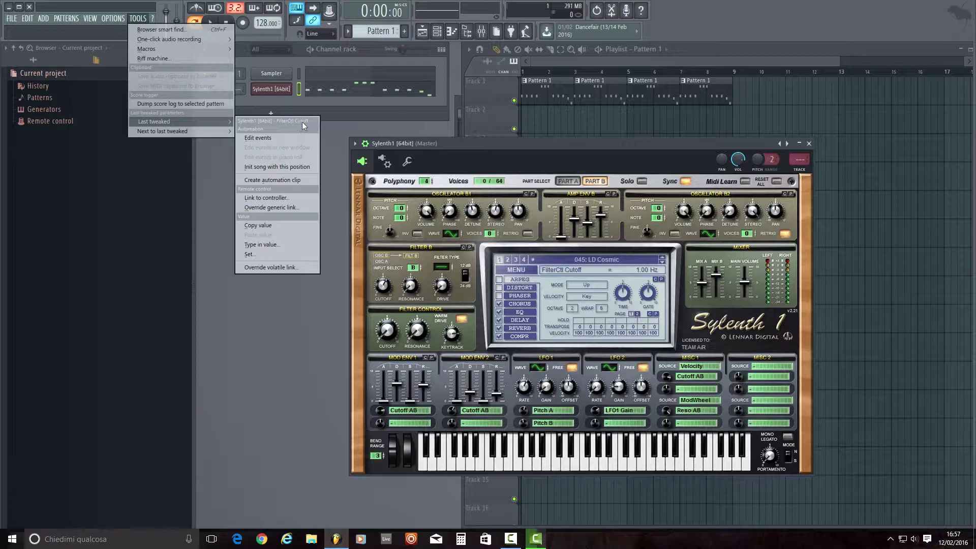
click(261, 178)
click(497, 123)
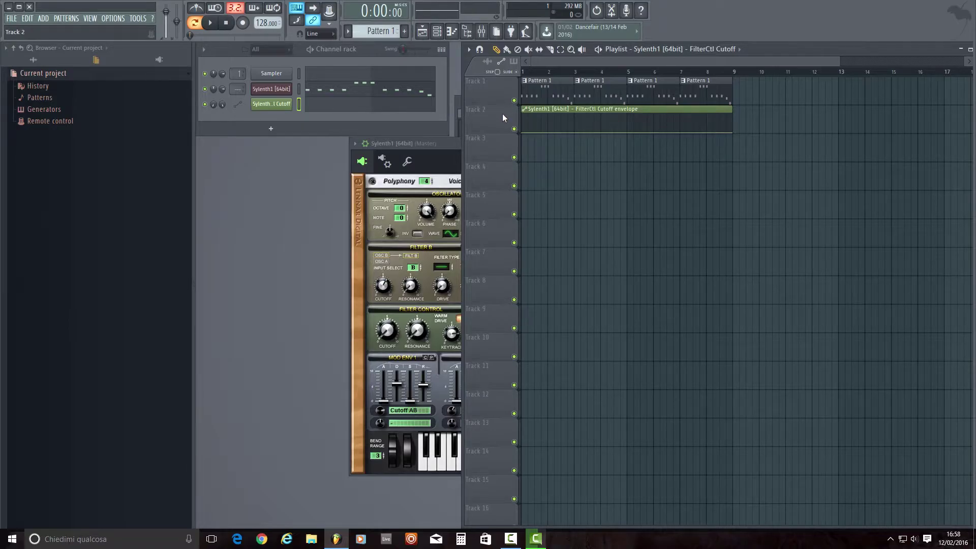
Step: Rename Pattern 1 as Lead with a red colour, and auto-name Track 1 to match it
click(544, 82)
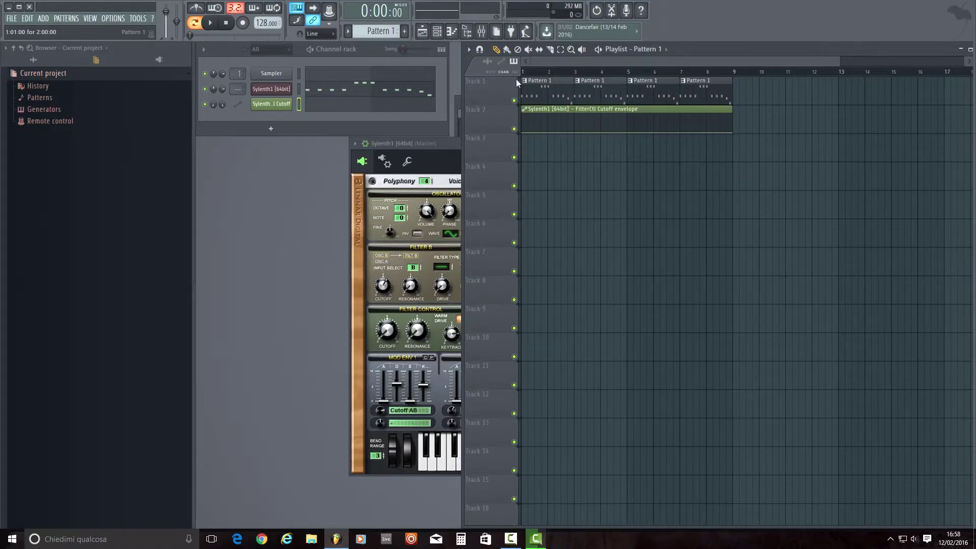
click(383, 30)
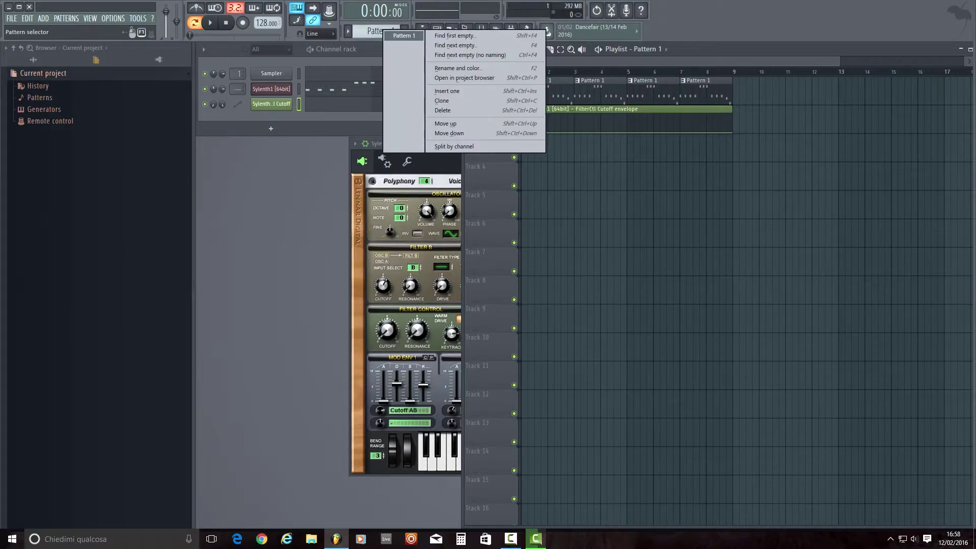
click(448, 67)
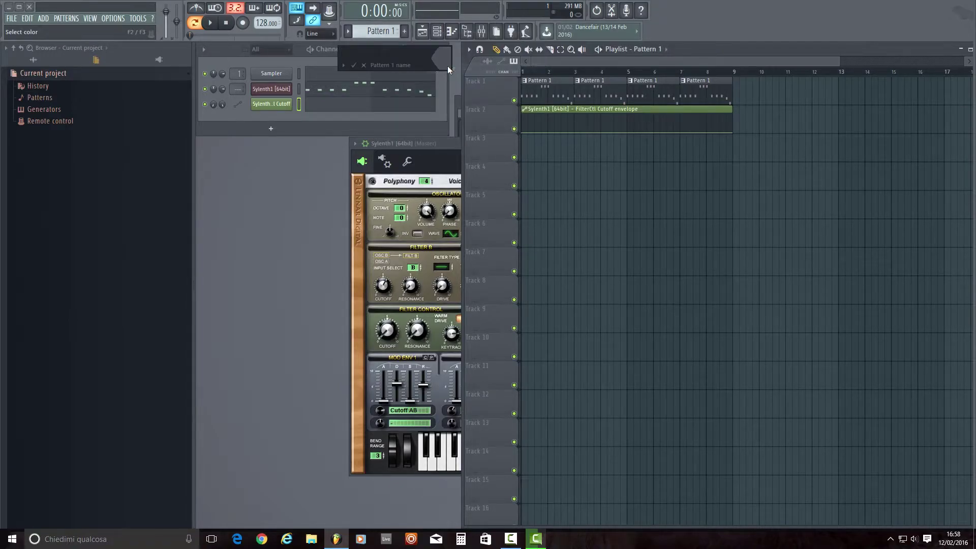
text(Lead)
click(447, 66)
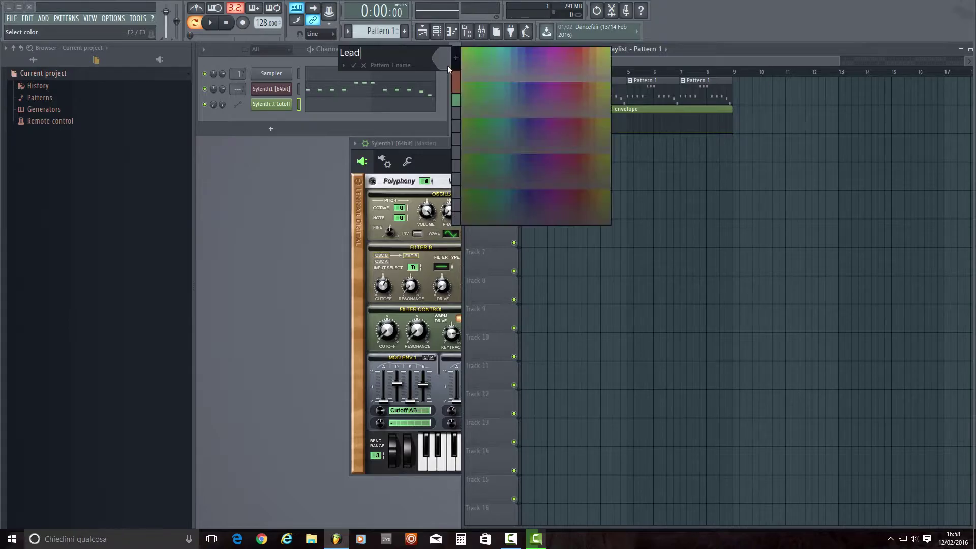
click(574, 52)
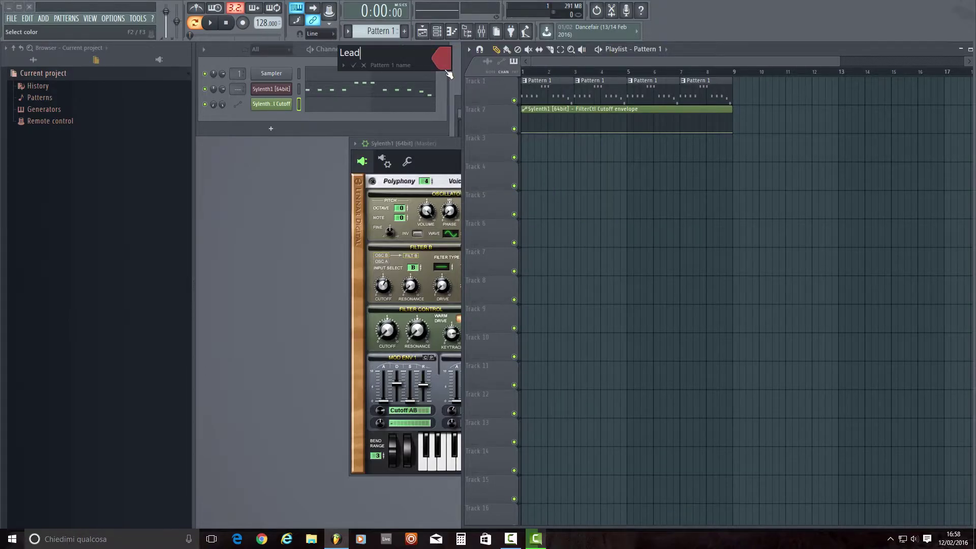
key(Return)
right_click(483, 84)
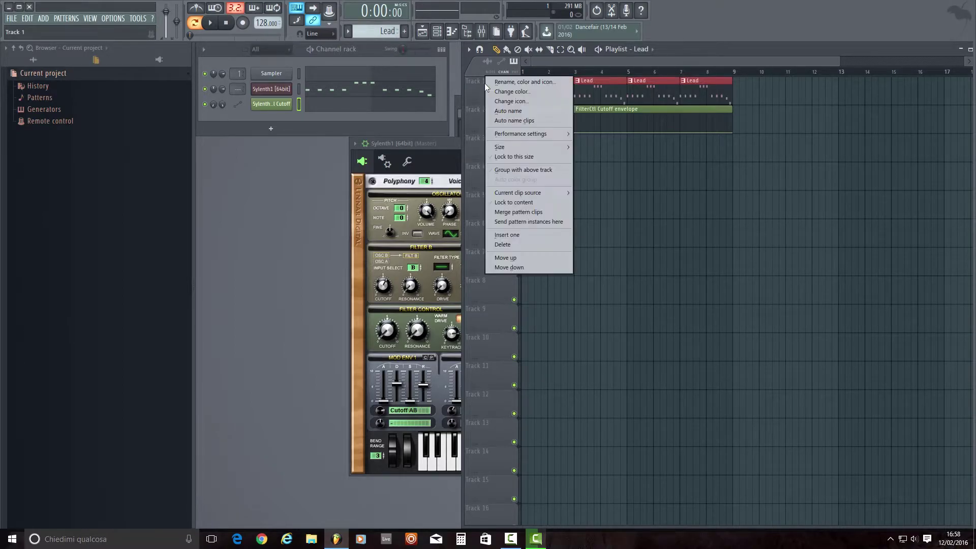
click(504, 114)
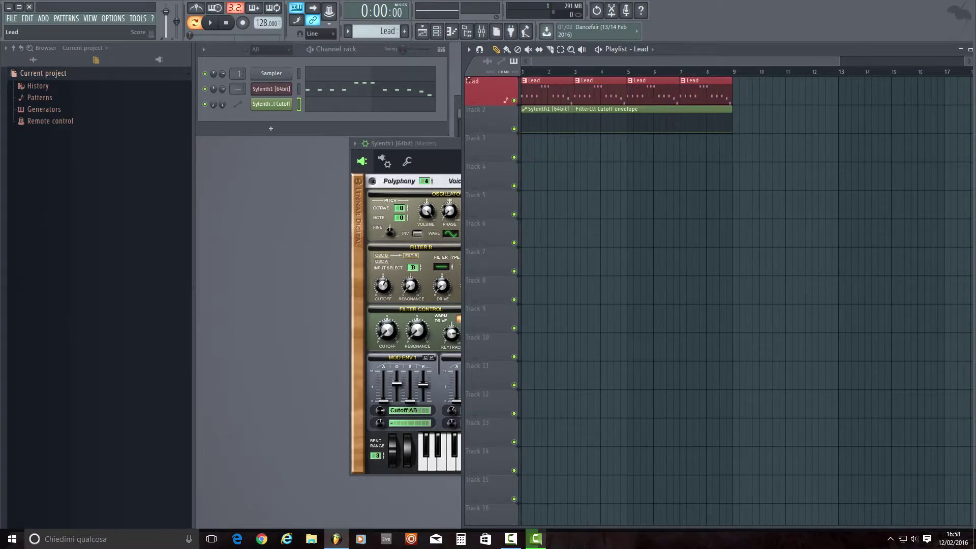
Step: Filter the channel rack to show only the Automation channels
click(288, 53)
click(282, 72)
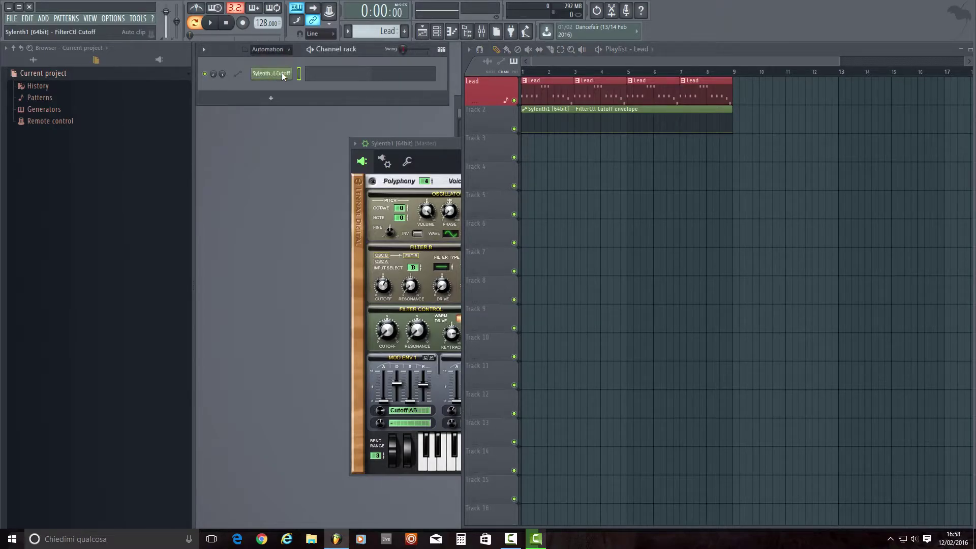
Step: Give the filter cutoff automation channel the same red colour as the Lead pattern
right_click(283, 75)
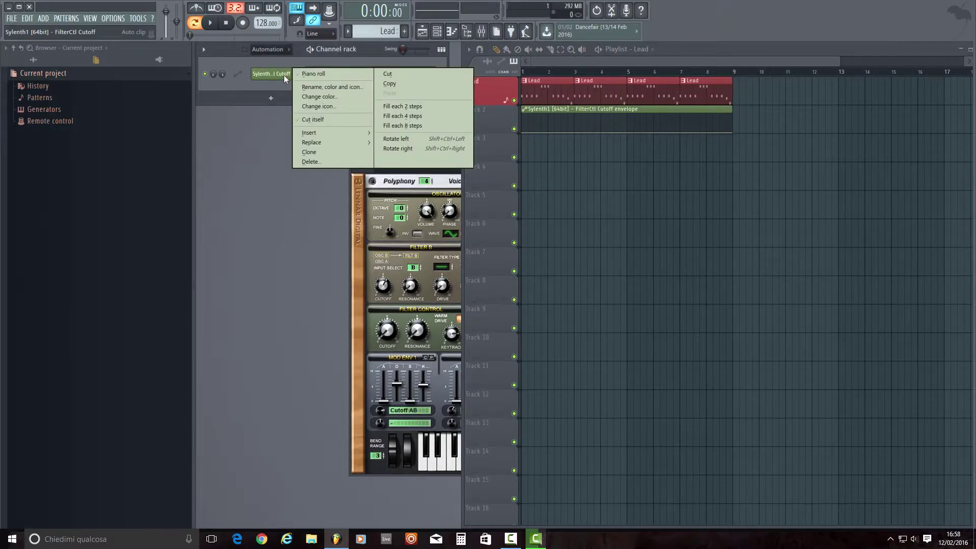
click(303, 87)
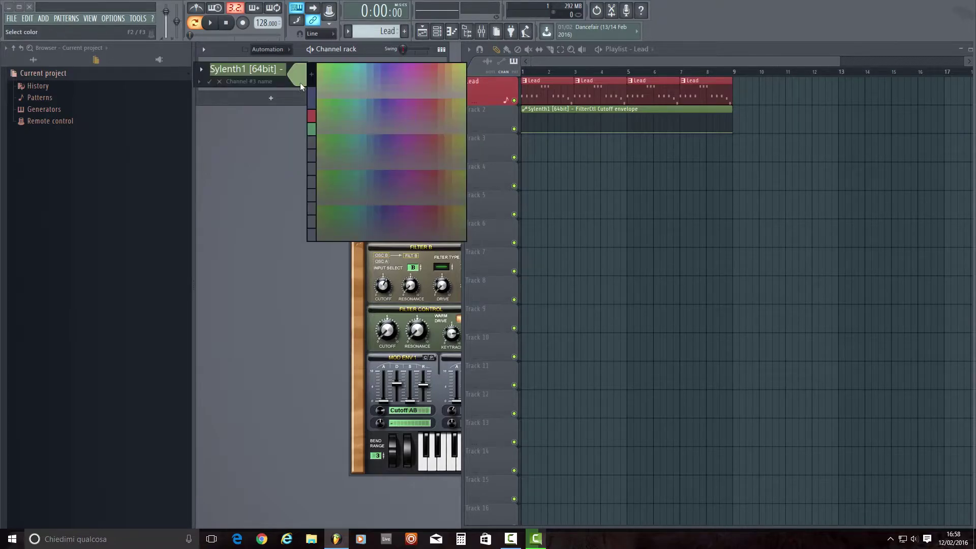
key(Return)
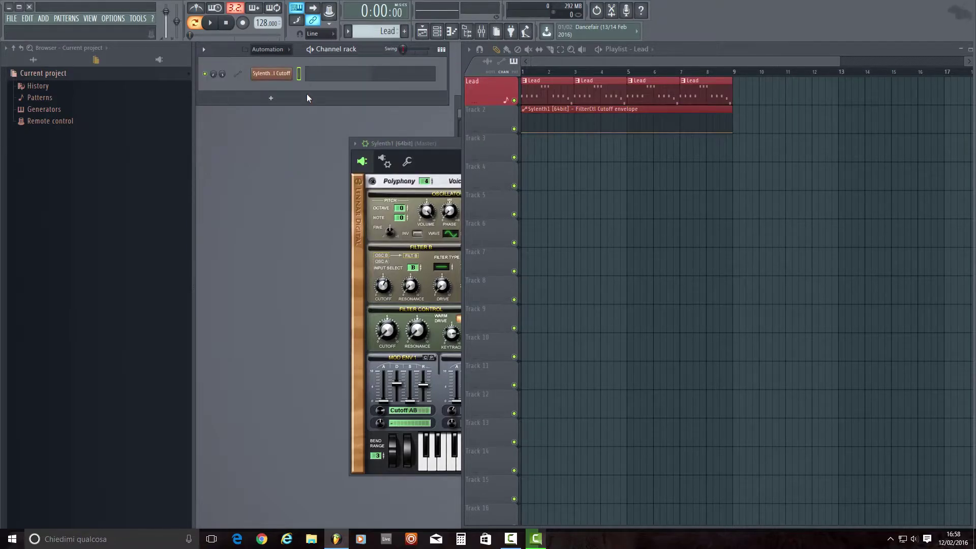
Step: Auto-name Track 2 after its cutoff automation clip and group it with the Lead track above
right_click(494, 118)
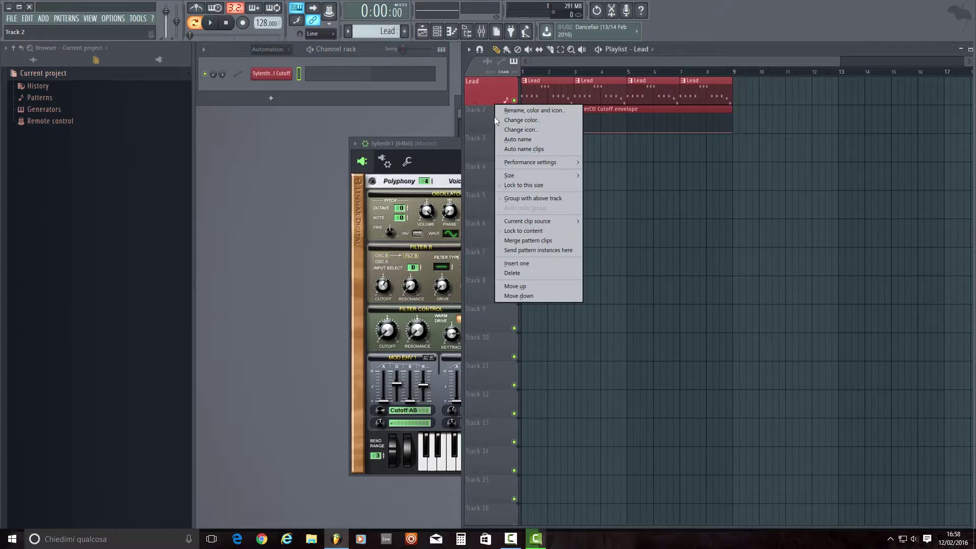
click(509, 139)
right_click(493, 116)
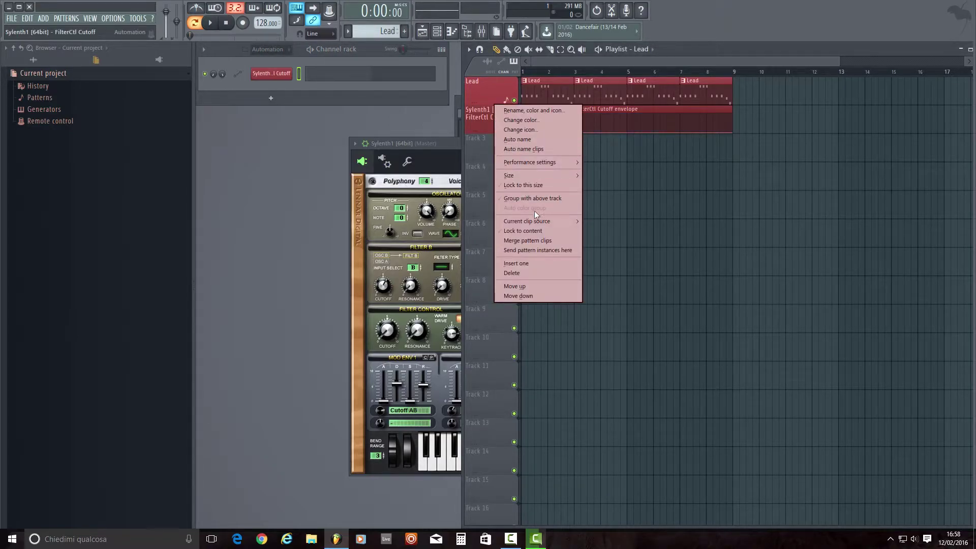
click(550, 202)
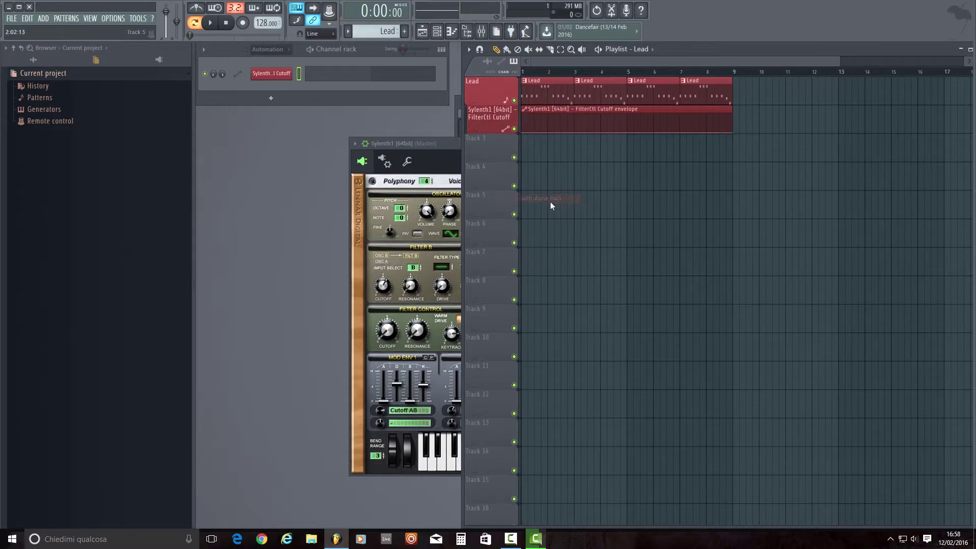
Step: Make the filter cutoff automation track in the playlist slightly taller than the Lead track
mouse_move(492, 133)
mouse_down()
mouse_move(497, 122)
mouse_move(502, 146)
mouse_up()
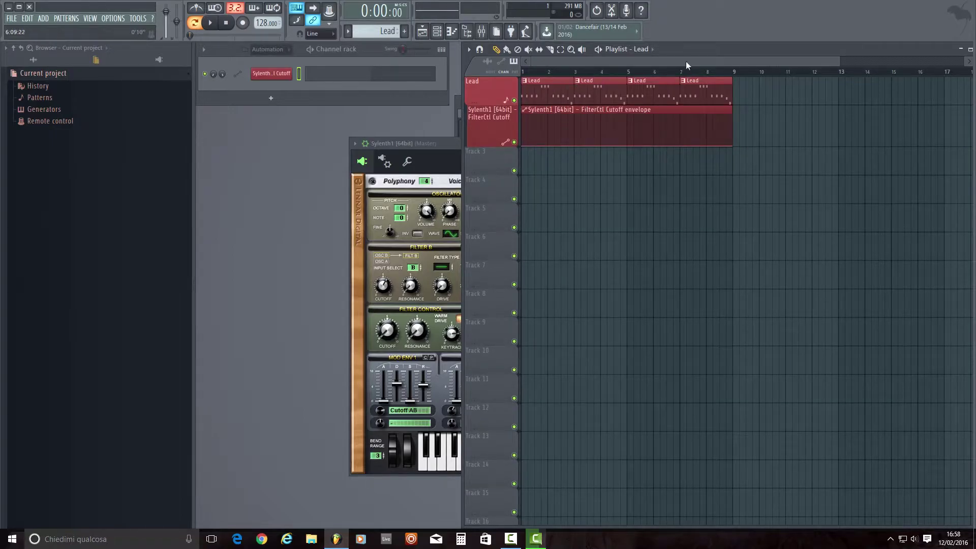
double_click(699, 50)
drag(196, 115, 197, 85)
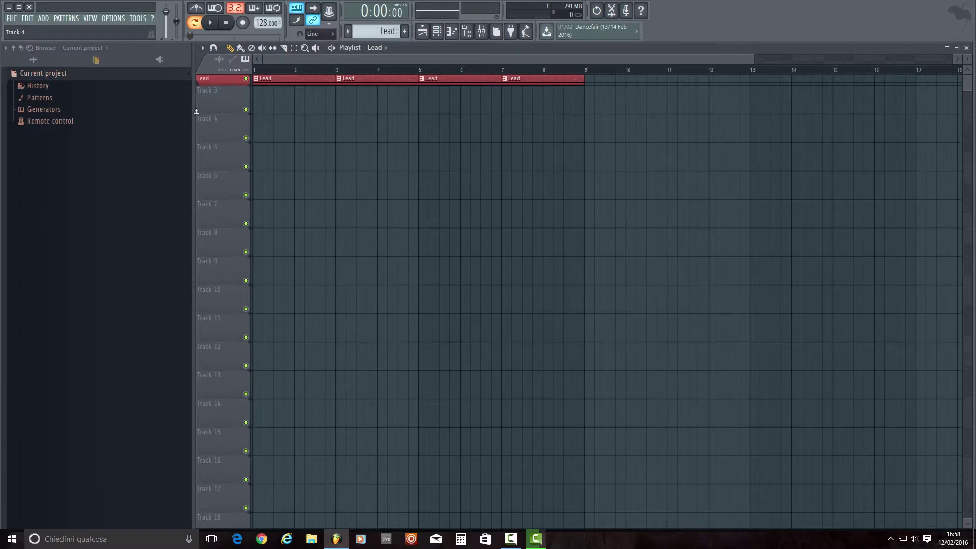
key(ctrl+z)
key(ctrl+z)
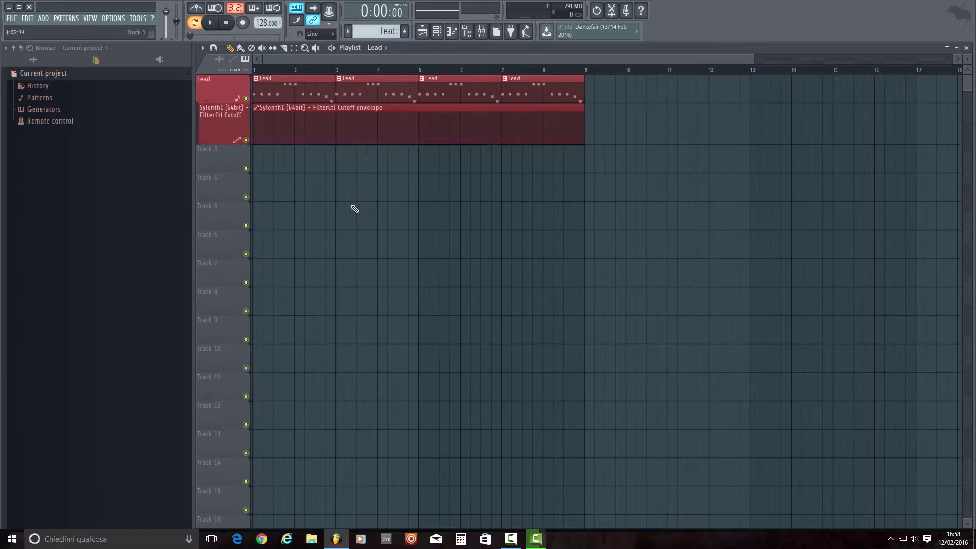
drag(225, 145, 224, 137)
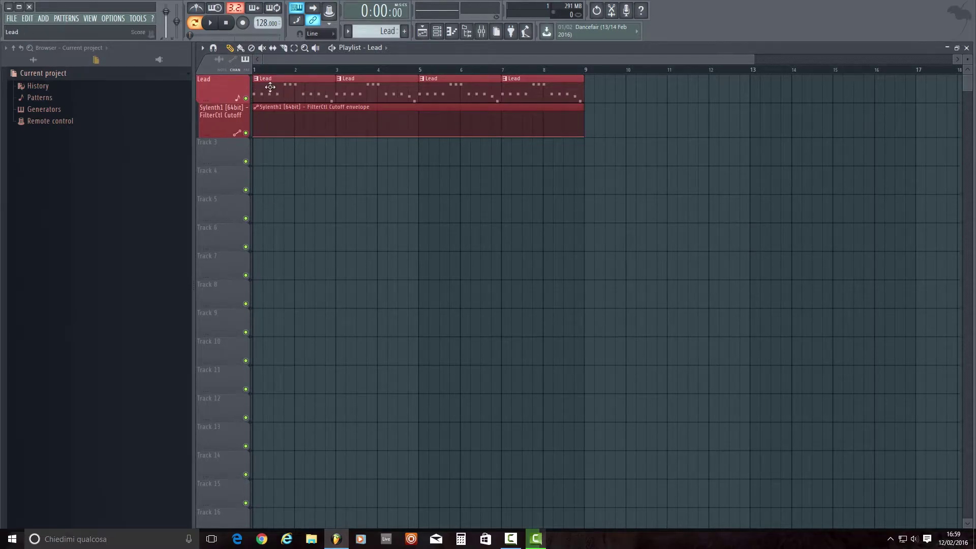
double_click(428, 49)
Step: Switch playback from pattern to song mode and start playing the arrangement
click(213, 23)
key(space)
click(195, 23)
key(space)
Step: Filter the channel rack to the Unsorted channels and stop playback
click(276, 51)
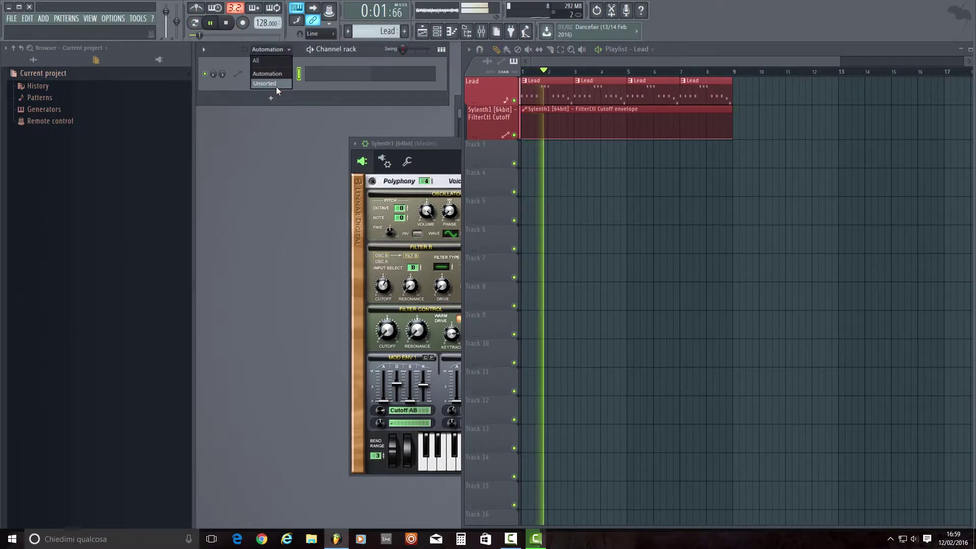
click(276, 84)
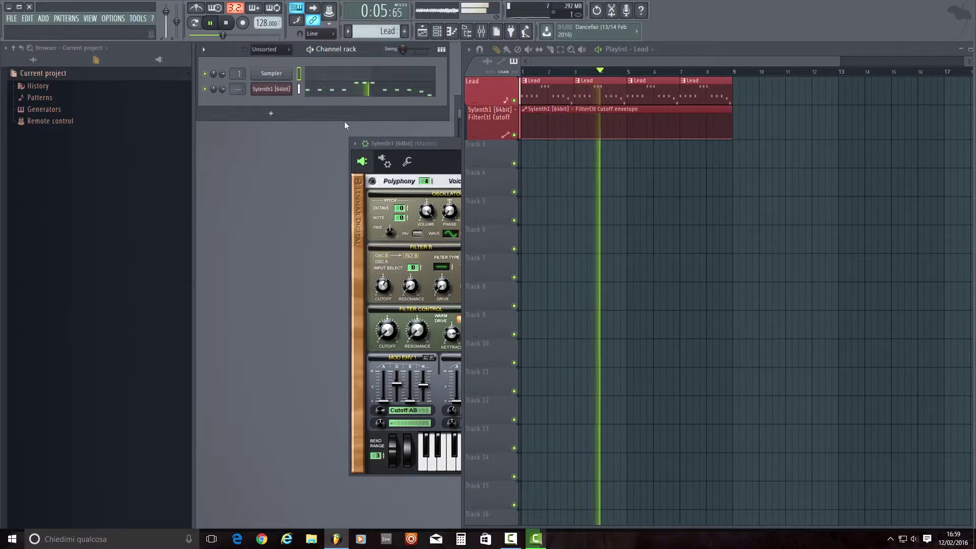
click(226, 23)
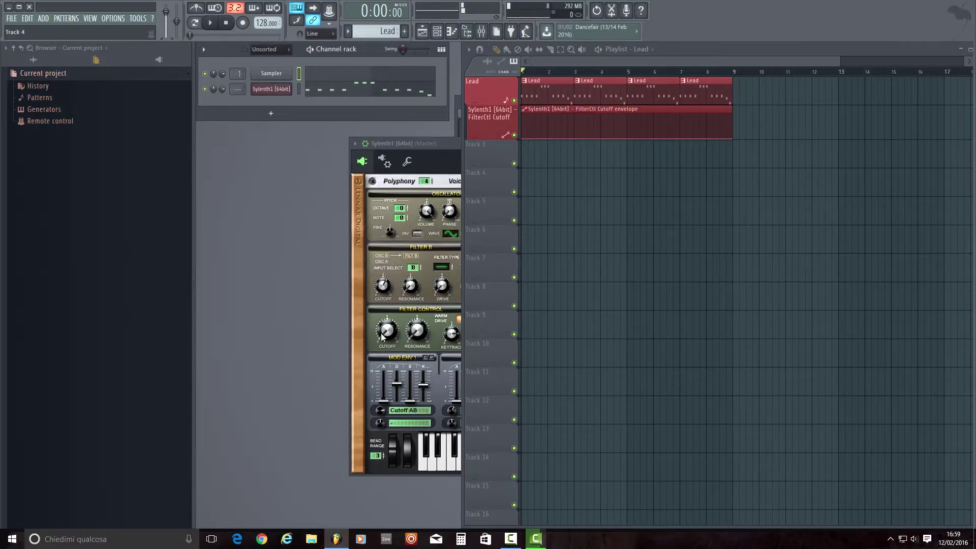
Step: Move the Sylenth1 window so its filter controls show beside the playlist, and bring the playlist to the front
click(432, 145)
drag(432, 145, 353, 144)
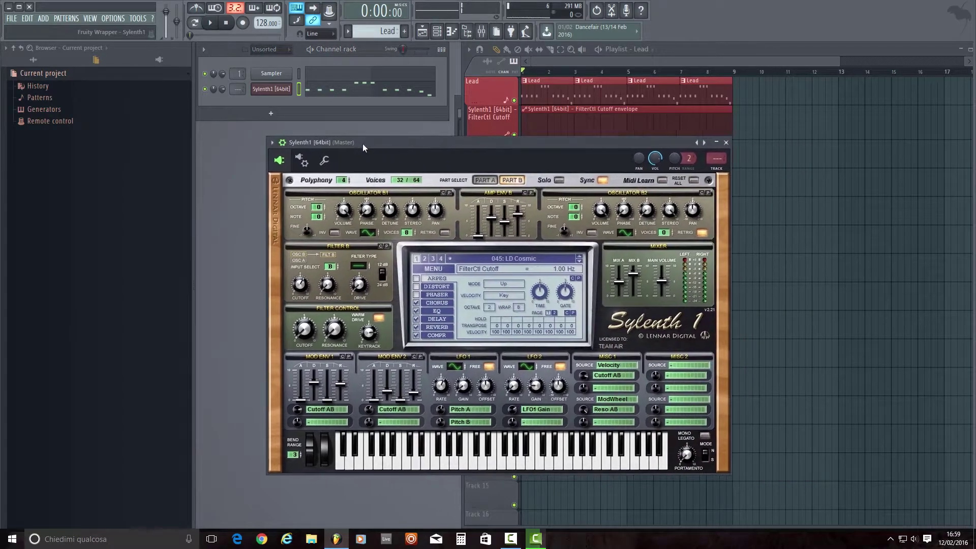
click(793, 49)
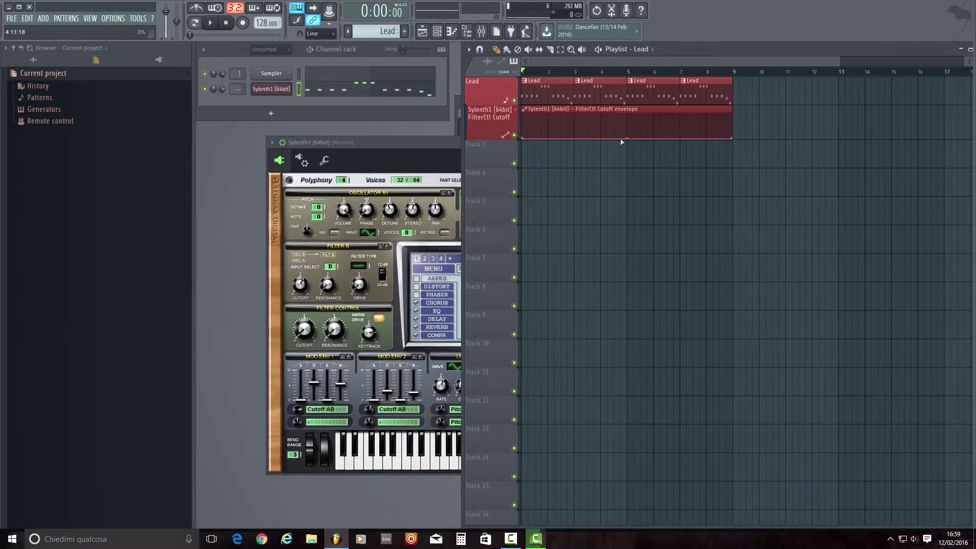
Step: Try a raised control point at bar 3 of the cutoff envelope during playback and delete it
right_click(574, 123)
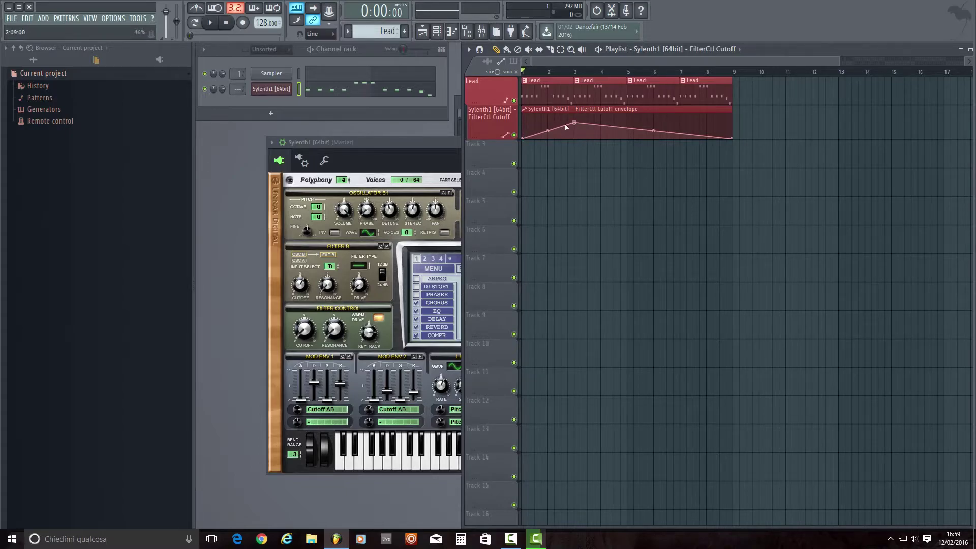
click(210, 24)
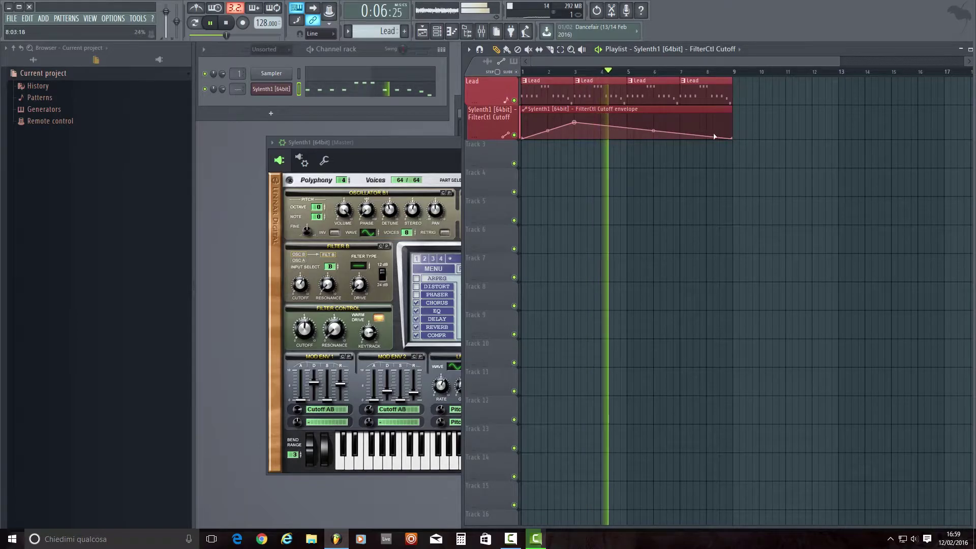
click(227, 26)
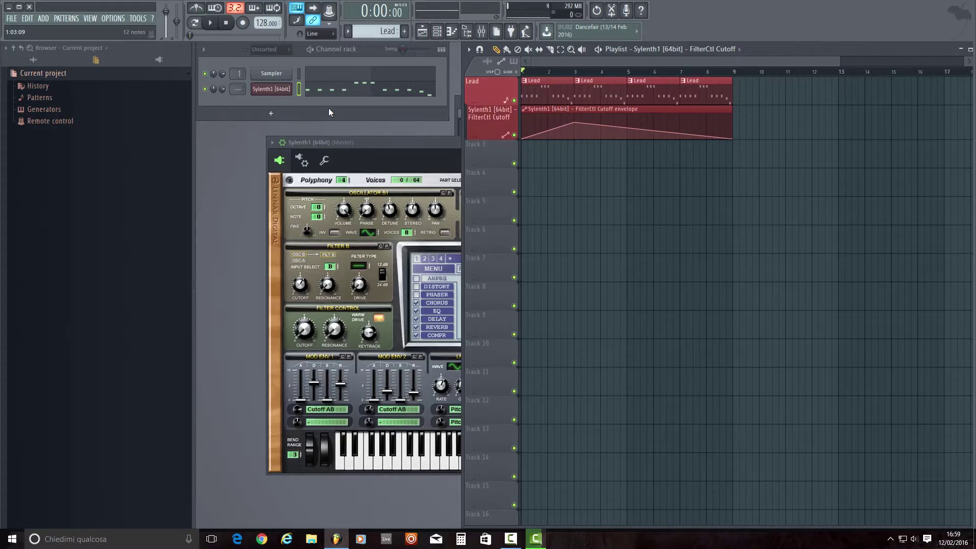
right_click(576, 123)
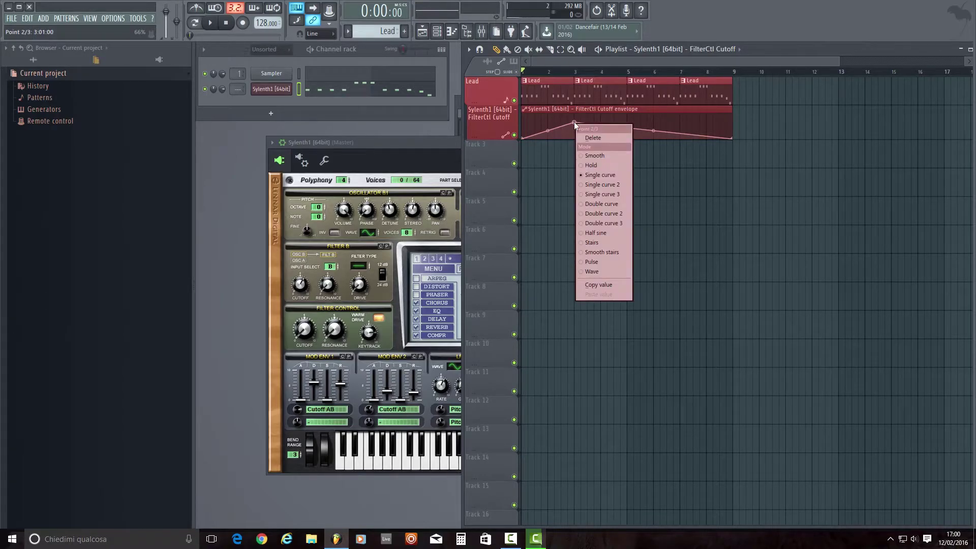
click(593, 134)
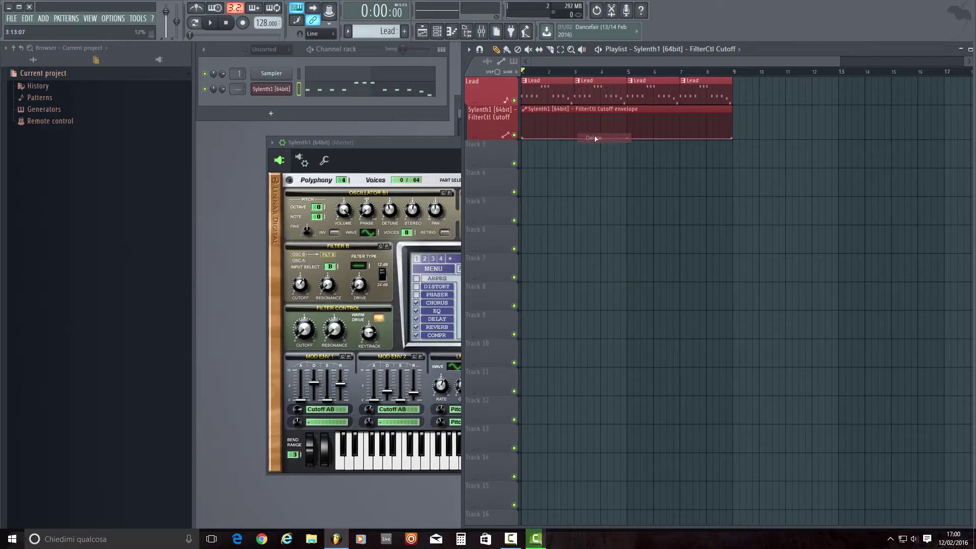
Step: Keep the cutoff envelope at its minimum until bar 5, and shape a curved rise to near maximum at bar 9
right_click(627, 128)
drag(629, 131, 630, 142)
drag(732, 137, 732, 114)
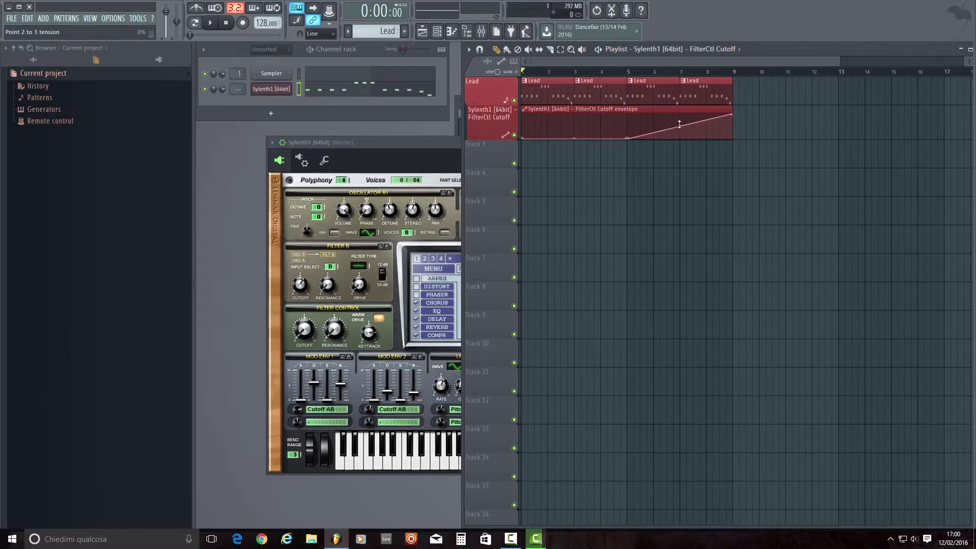
drag(683, 128, 683, 115)
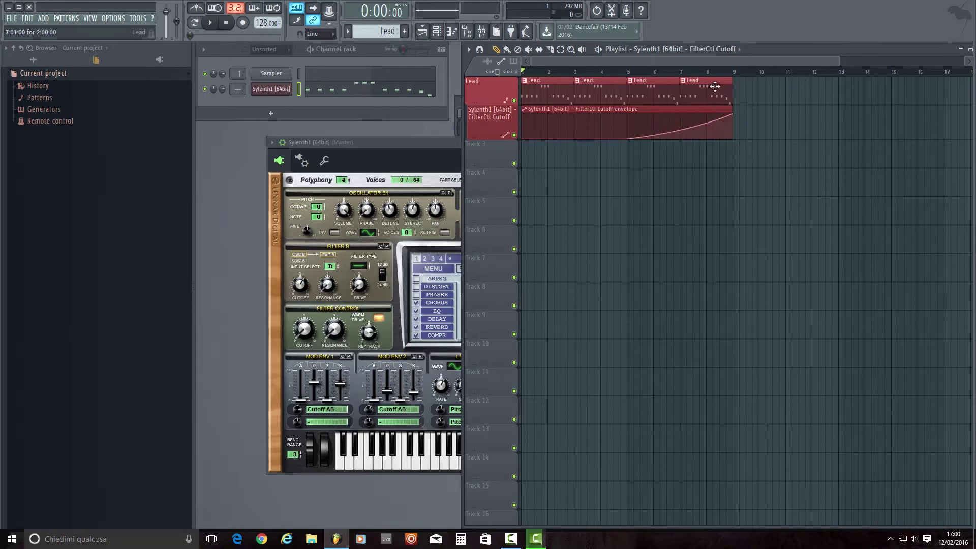
Step: Add two more Lead clips at bars 9 and 11, and extend the cutoff automation clip to bar 13
click(740, 97)
click(790, 92)
drag(733, 109, 838, 106)
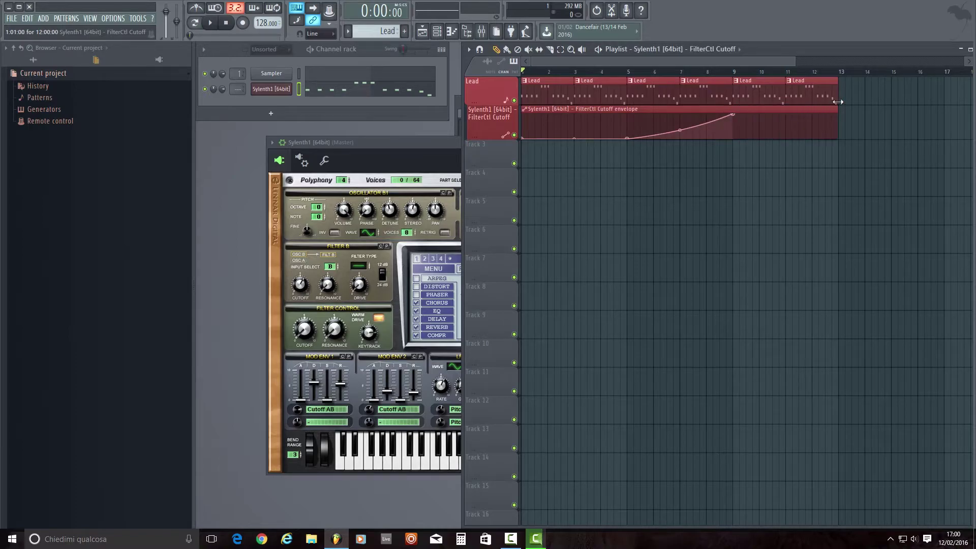
Step: Hold the cutoff level from bar 9 to about bar 12.5, curve it down to minimum at bar 13, and play the arrangement
click(780, 122)
drag(783, 123, 841, 137)
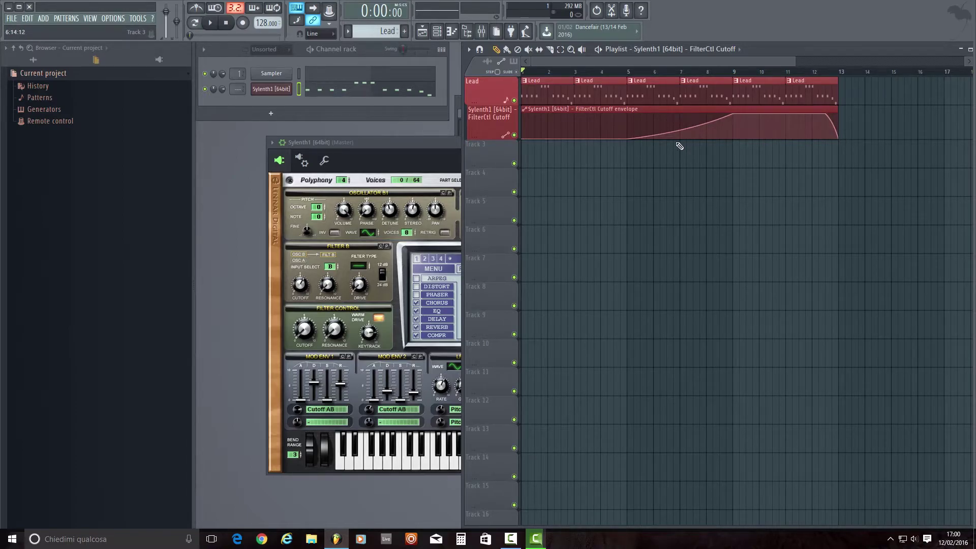
click(211, 23)
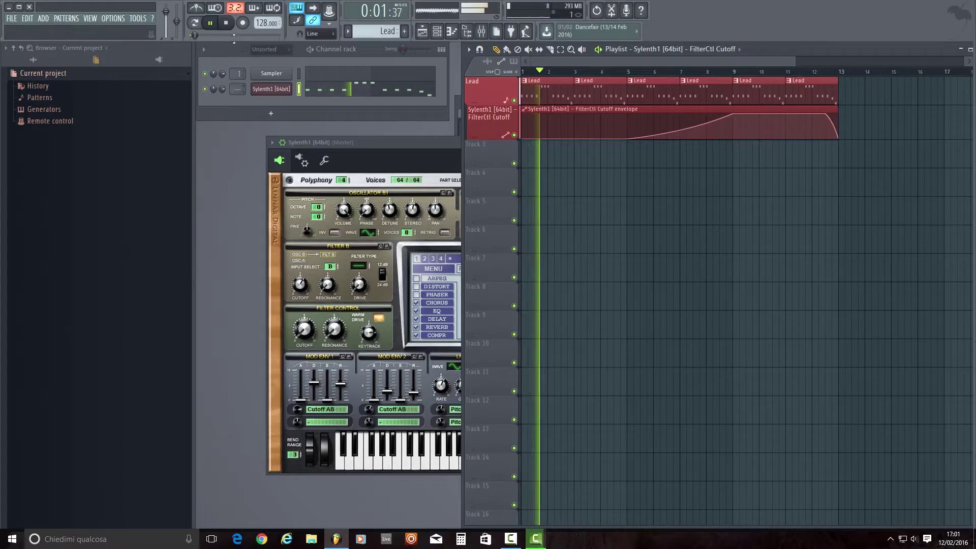
click(226, 23)
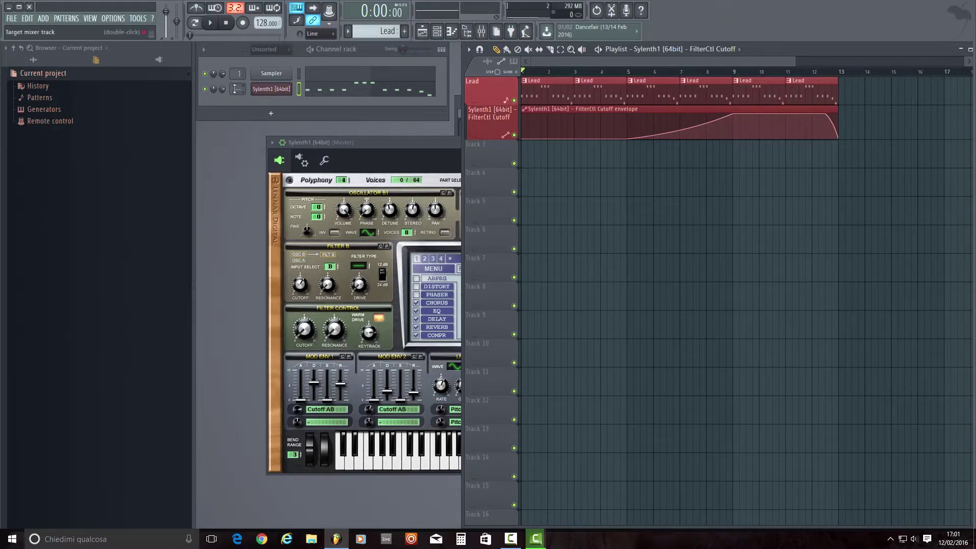
Step: Route Sylenth1 to mixer track 2 and load Kickstart [64bit] into that track's first effect slot
scroll(239, 90, up, 2)
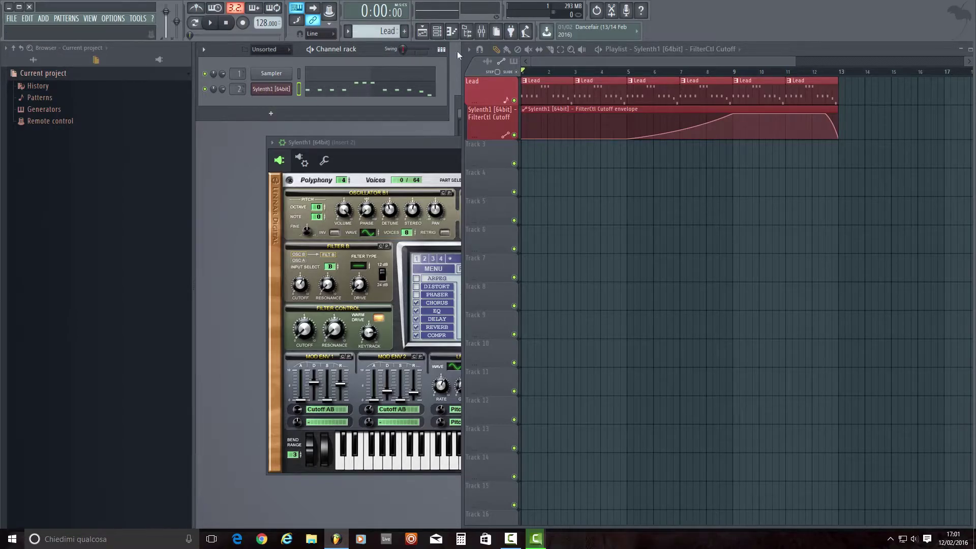
click(481, 31)
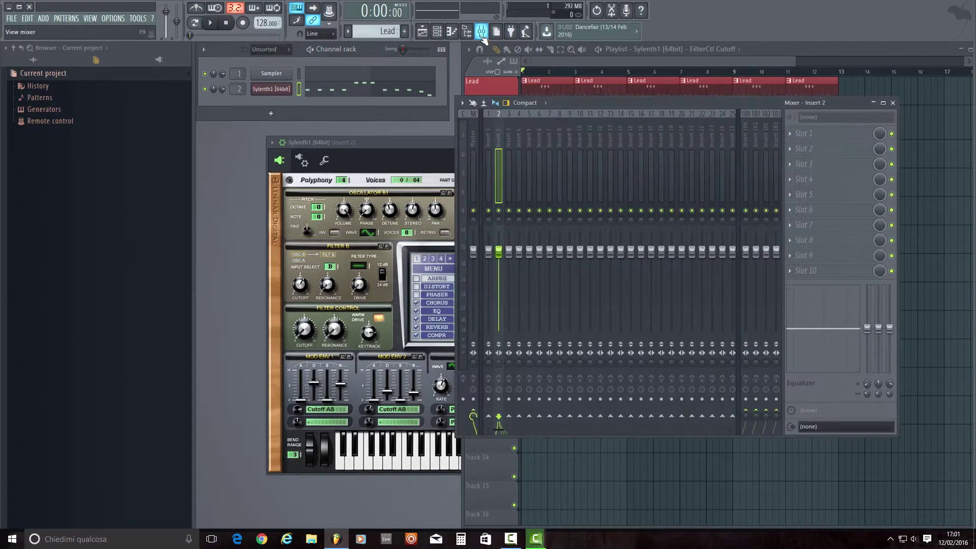
click(791, 136)
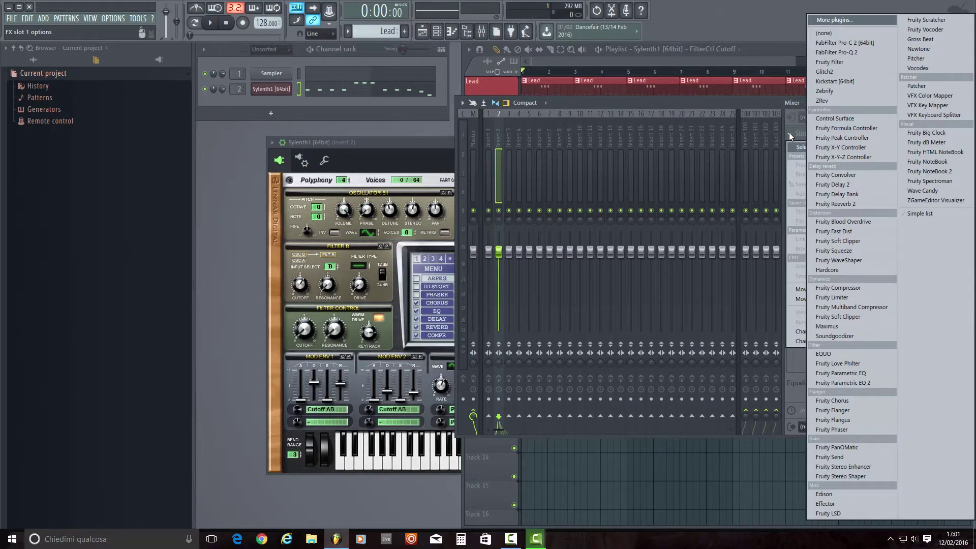
click(830, 82)
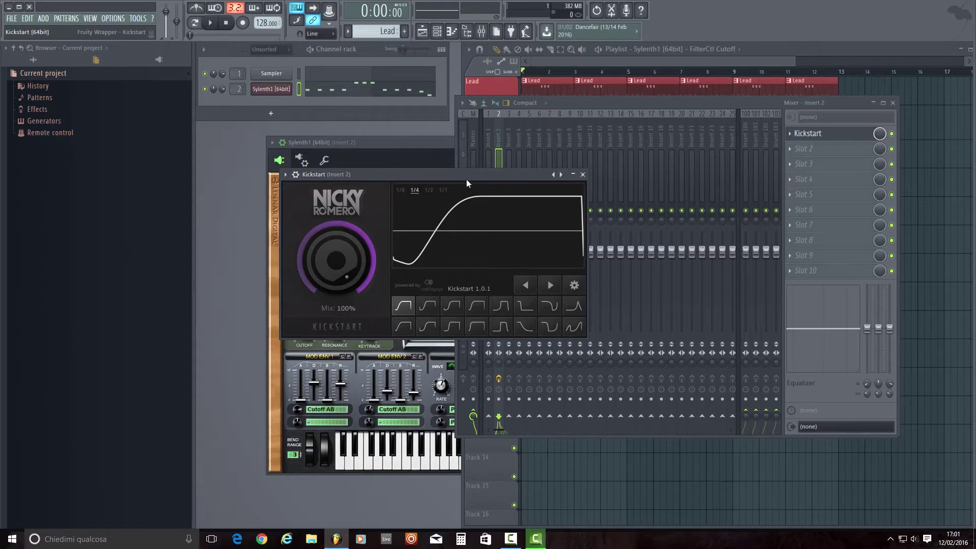
drag(465, 179, 640, 231)
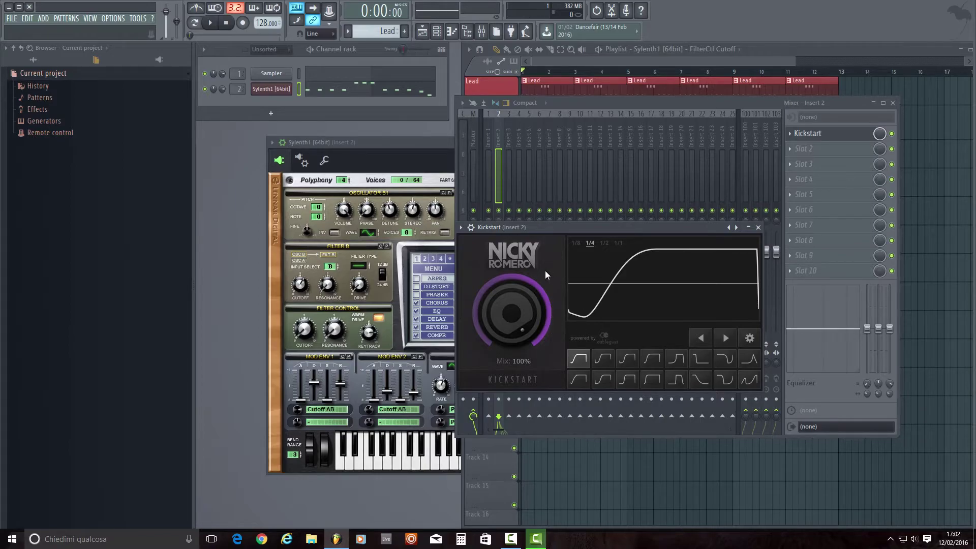
Step: Choose the fourth curve shape in Kickstart's second row and play the arrangement with the sidechain effect
drag(486, 320, 486, 323)
click(651, 379)
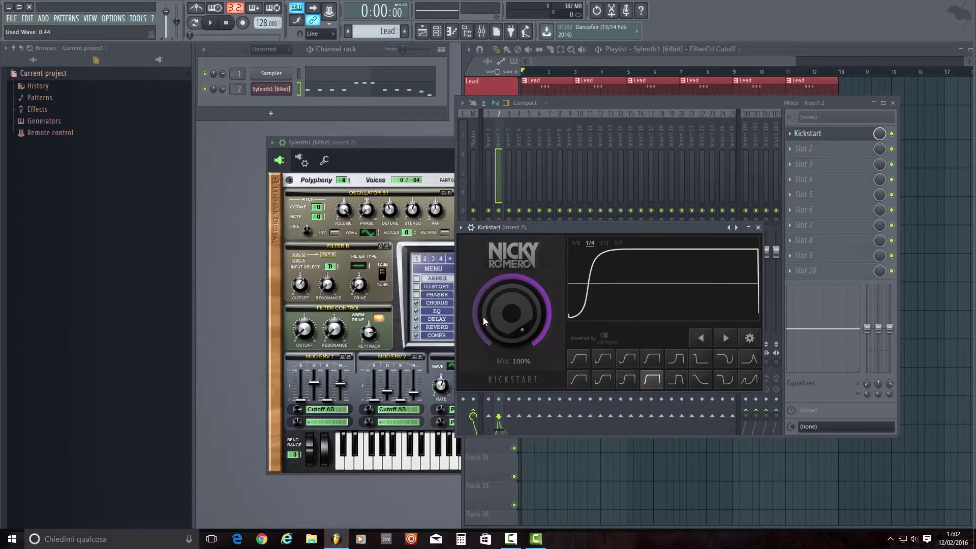
click(603, 79)
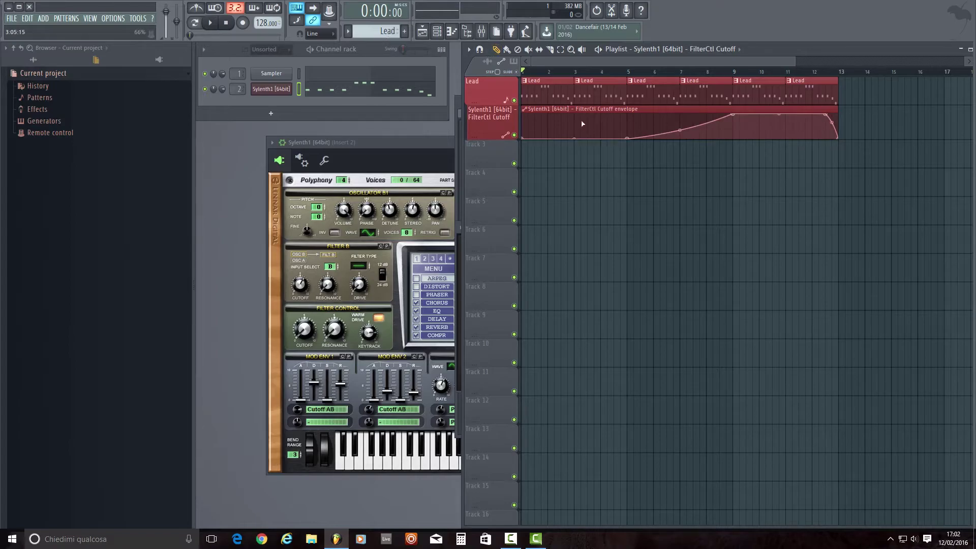
click(210, 23)
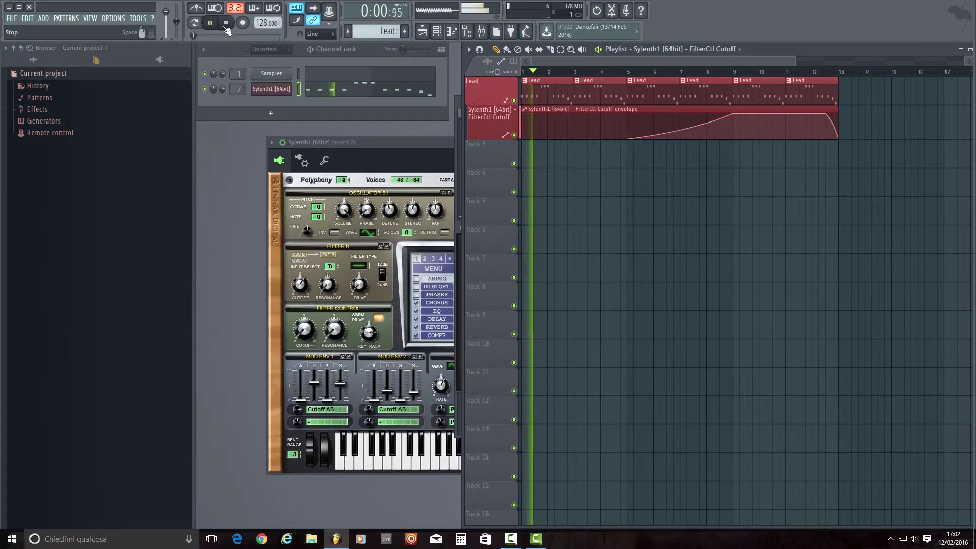
click(227, 25)
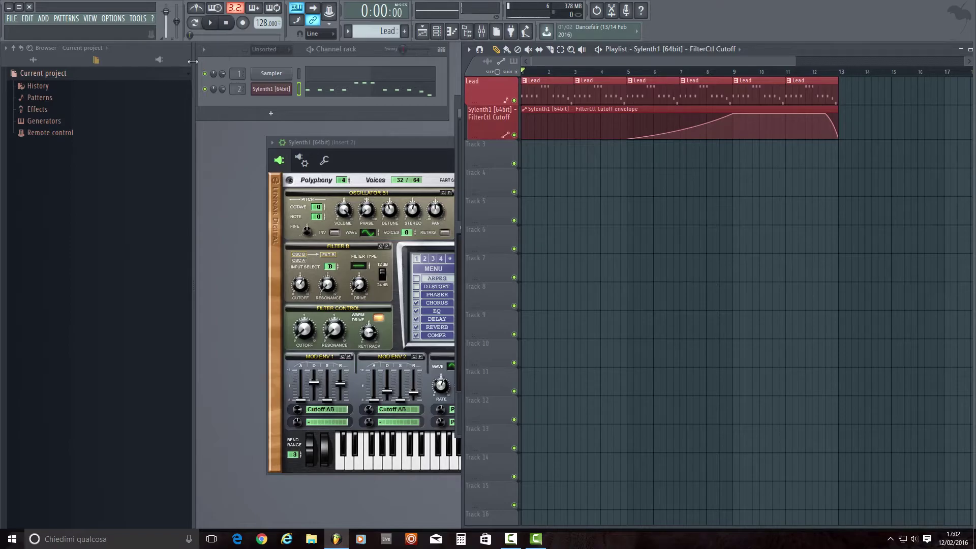
Step: Open Kickstart from mixer track 2 and set its Mix to 0%
click(481, 34)
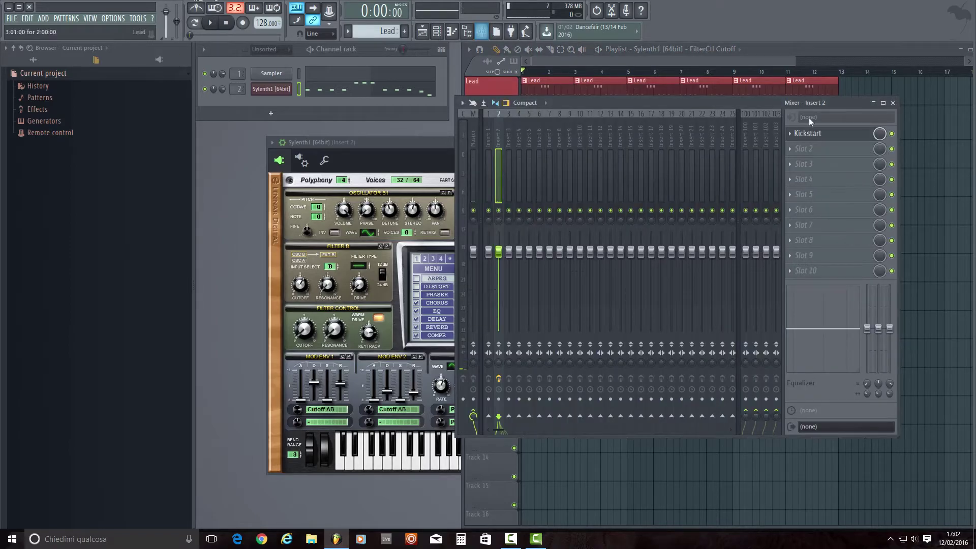
click(859, 134)
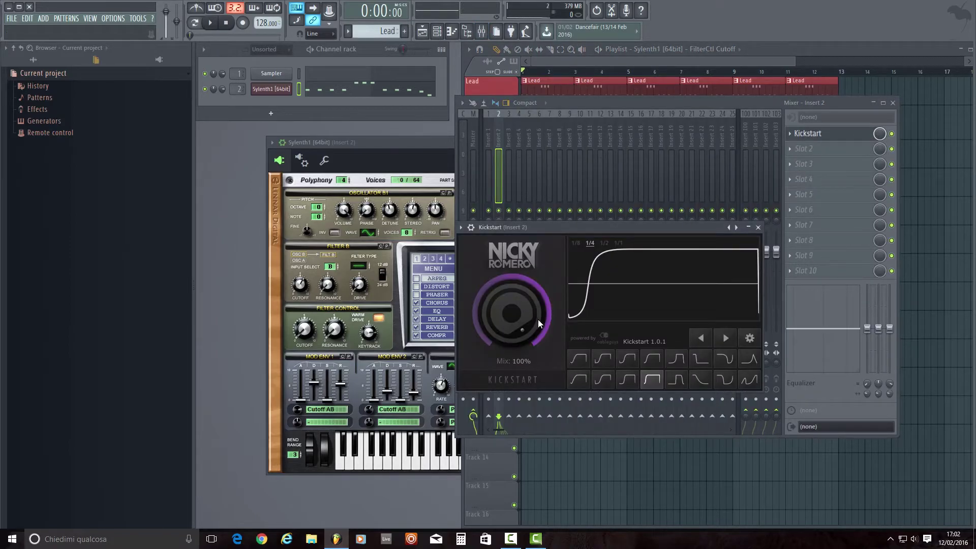
scroll(511, 313, down, 1)
scroll(512, 312, down, 19)
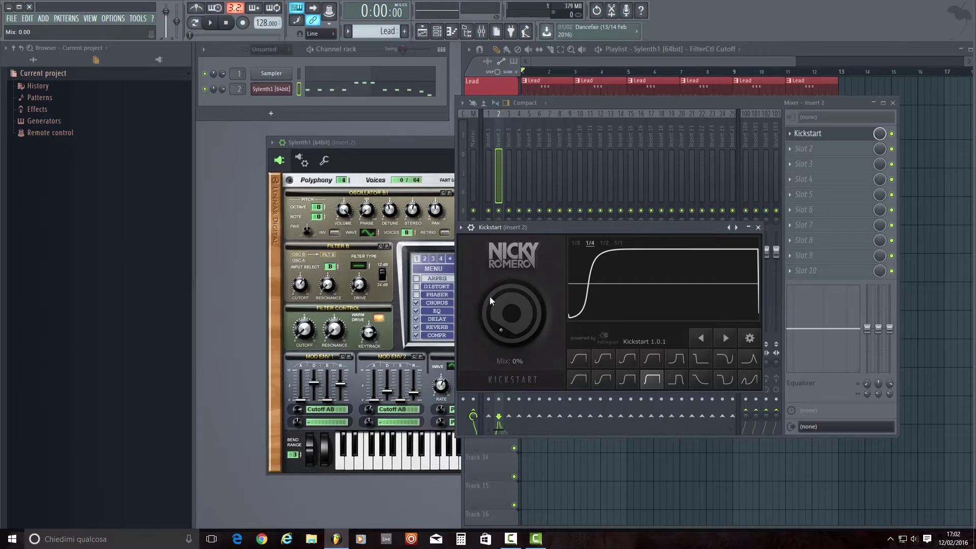
Step: Create an automation clip for Kickstart's last tweaked Mix parameter and return to the playlist
click(138, 18)
mouse_move(197, 120)
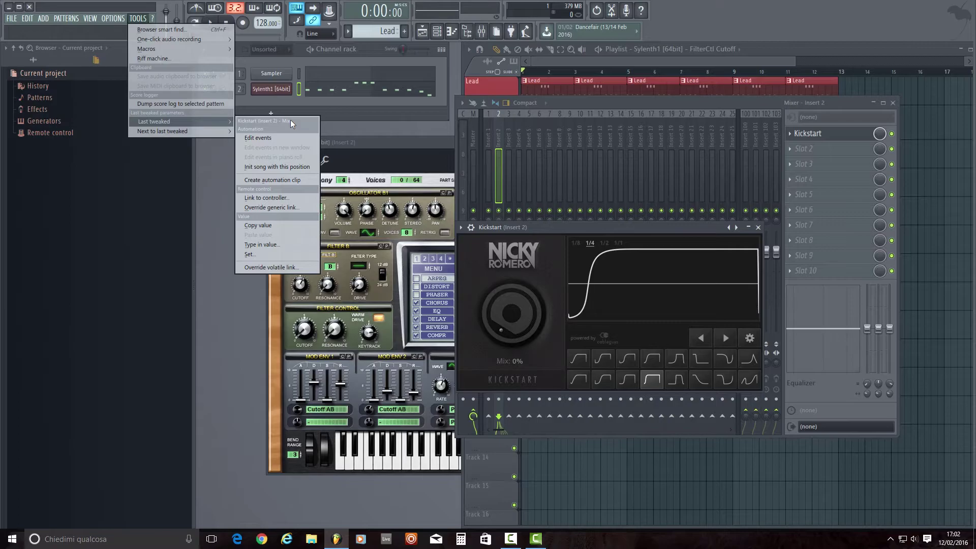
click(287, 179)
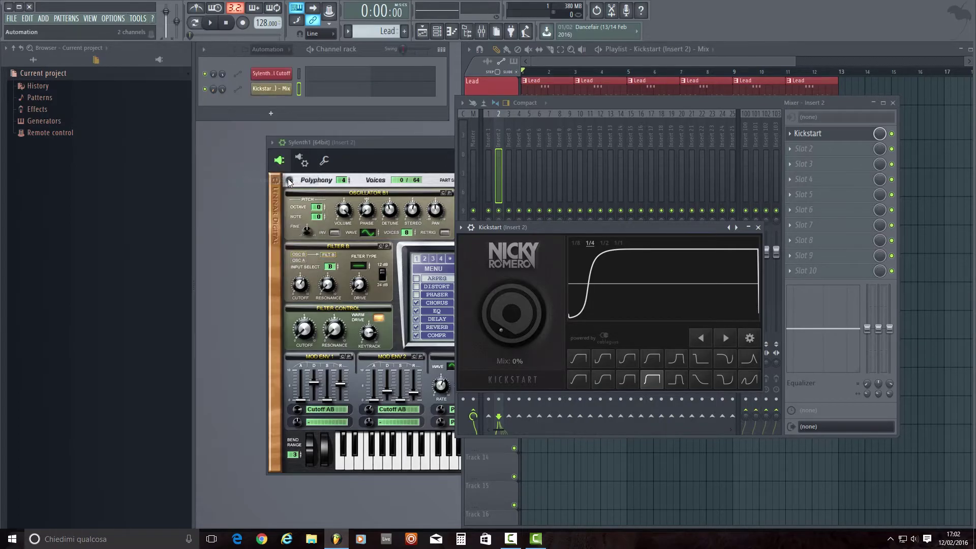
click(494, 84)
Step: Try to recolor the Kickstart Mix automation channel with a recently used color swatch
right_click(287, 89)
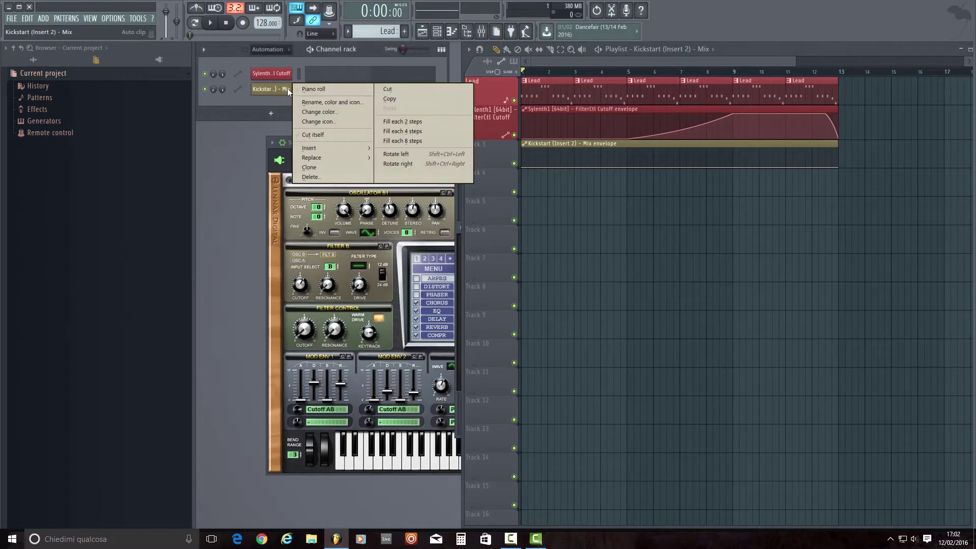
click(306, 103)
click(293, 93)
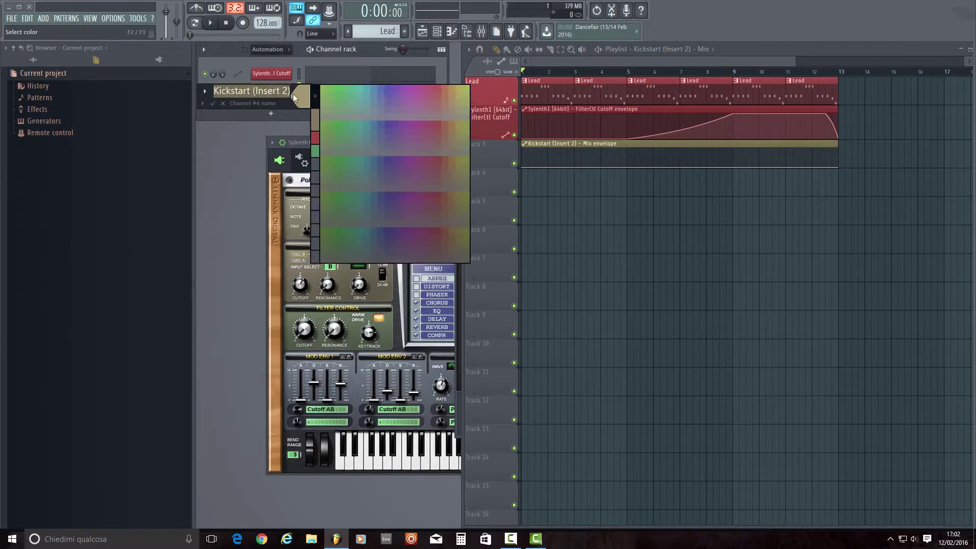
click(317, 131)
key(Return)
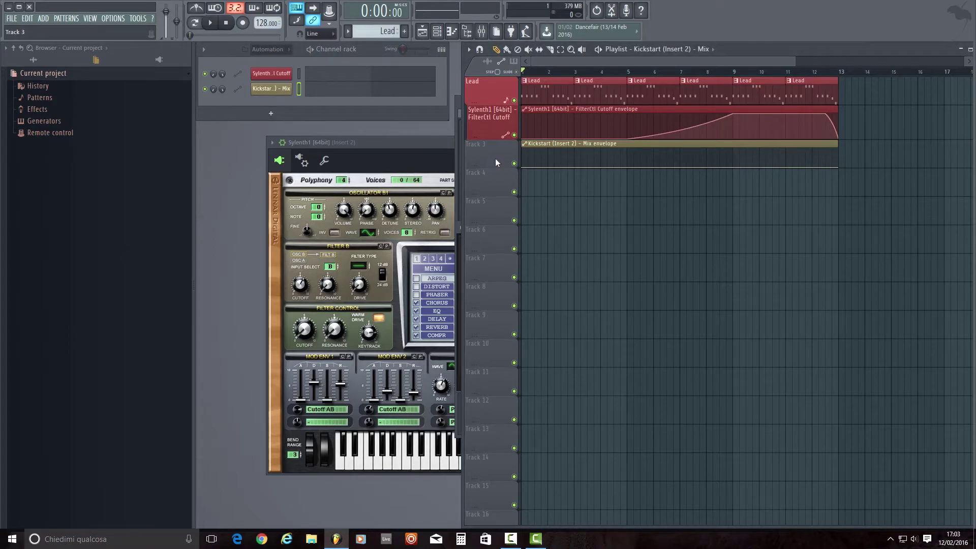
Step: Group playlist track 3 with the track above and auto-name it after the Kickstart Mix clip
right_click(495, 157)
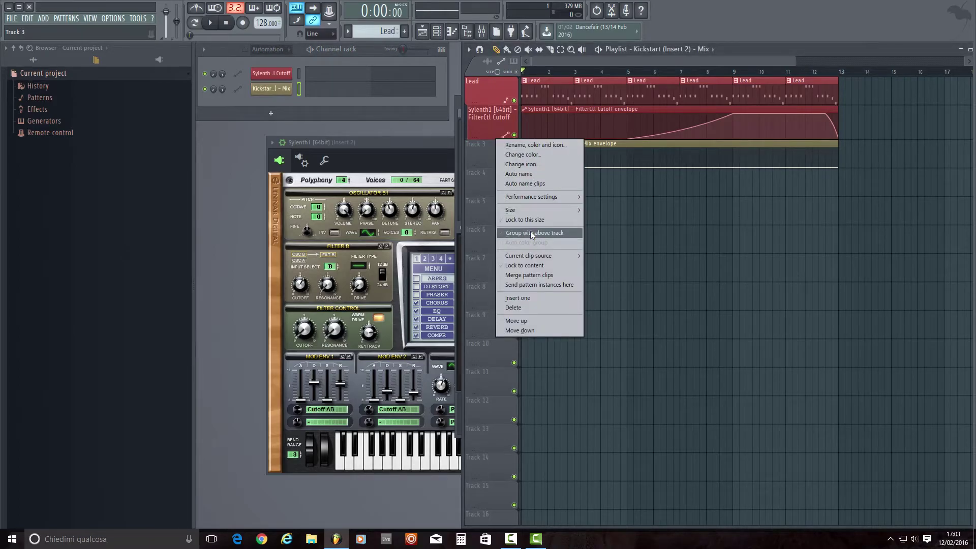
click(530, 233)
right_click(492, 154)
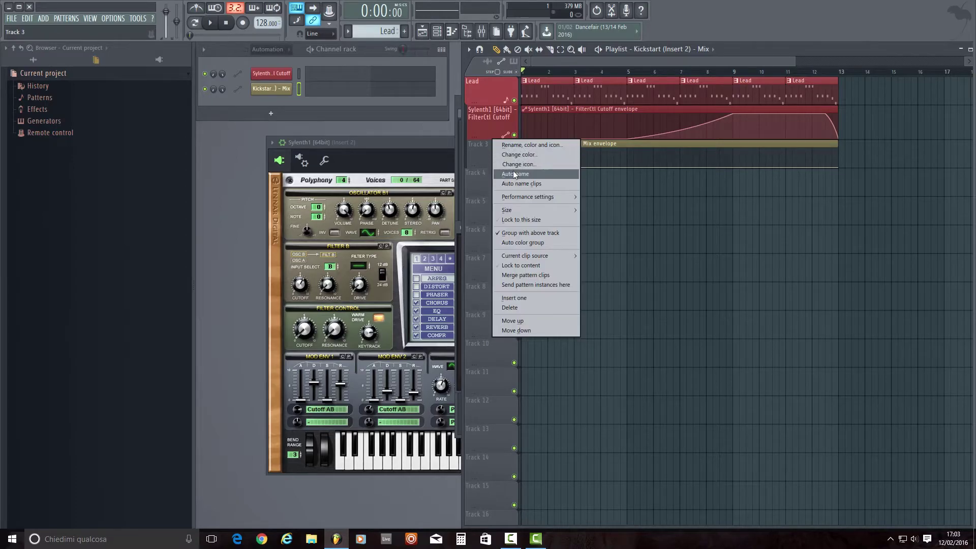
click(514, 173)
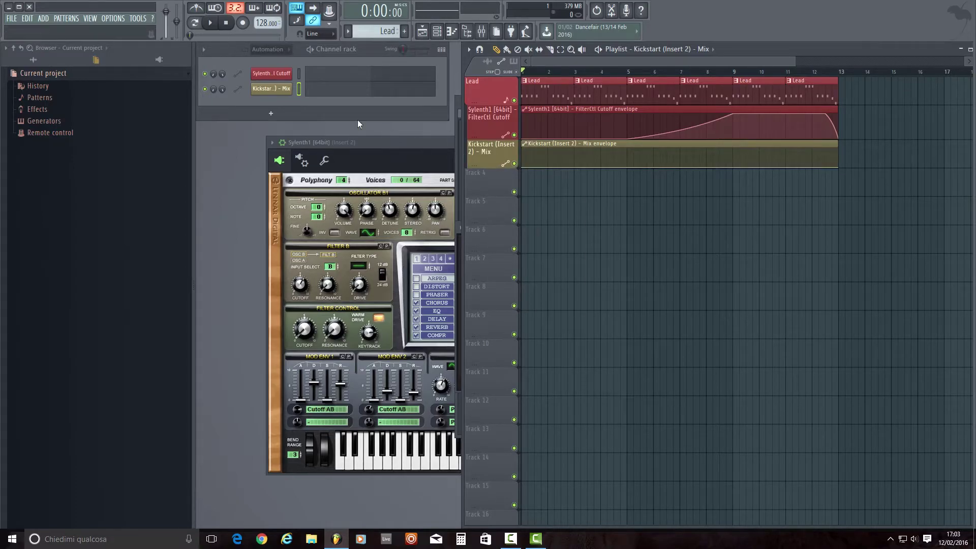
Step: Recolor the Kickstart Mix automation channel red and auto-name track 3 again to apply the color
right_click(281, 90)
click(351, 102)
click(303, 91)
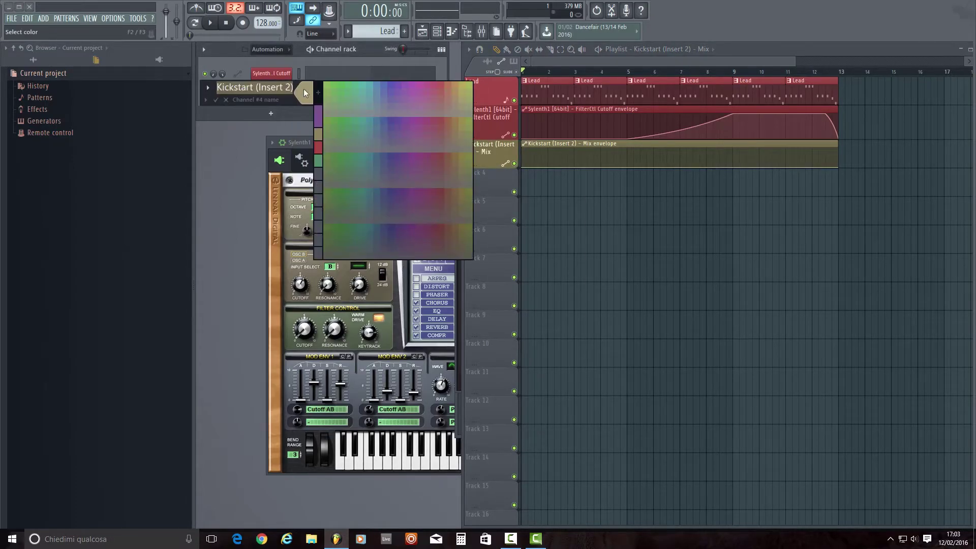
click(319, 144)
key(Return)
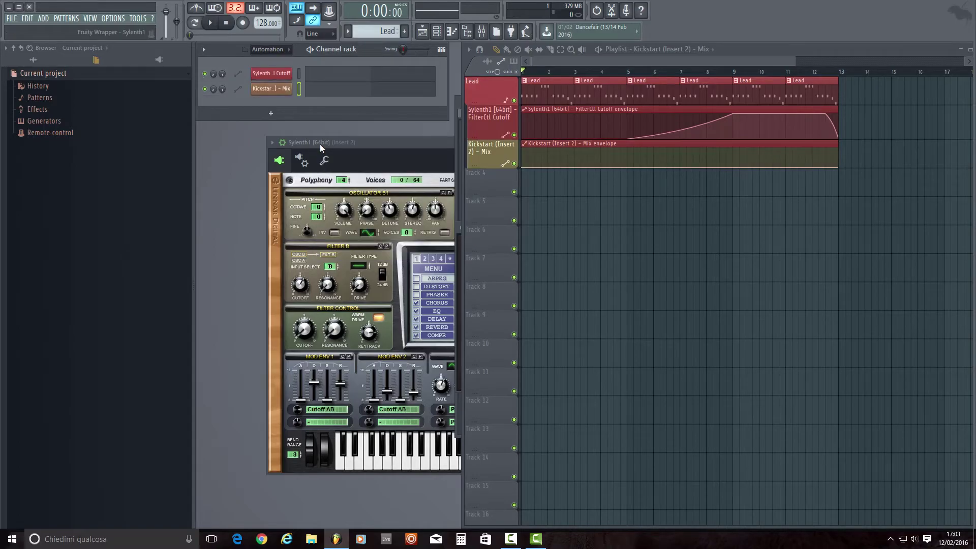
right_click(489, 156)
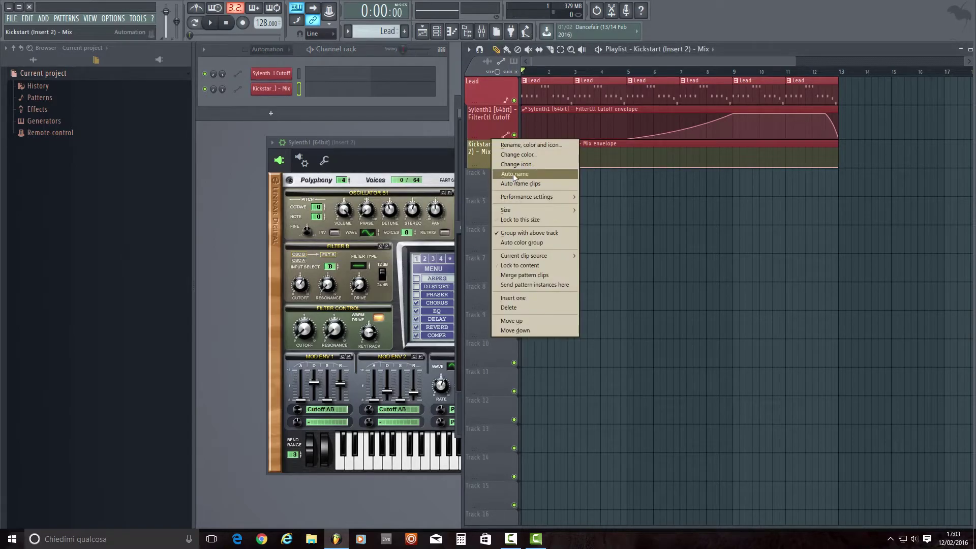
click(513, 174)
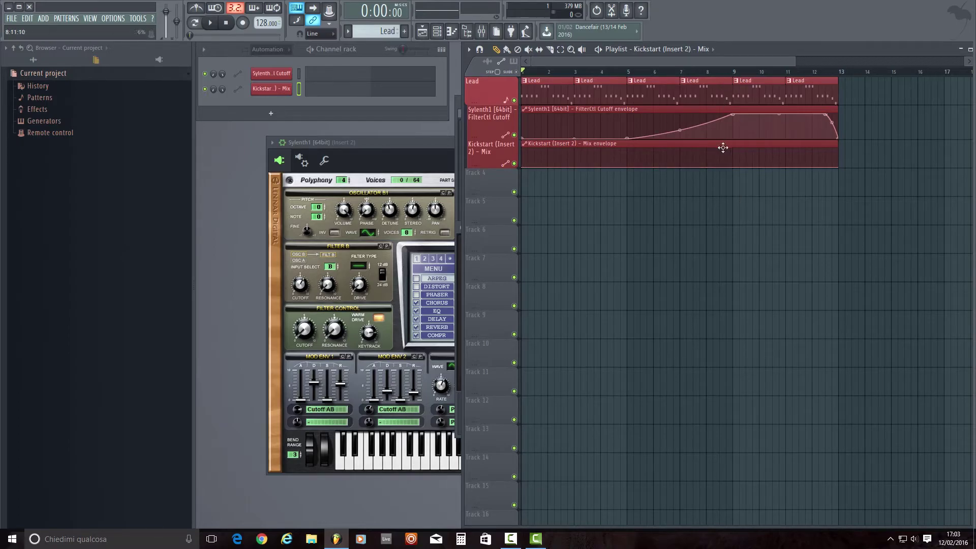
Step: Shape the Kickstart Mix envelope to jump to maximum at bar 9, hold until about bar 12.5, and drop straight to zero
drag(733, 167, 734, 167)
click(754, 160)
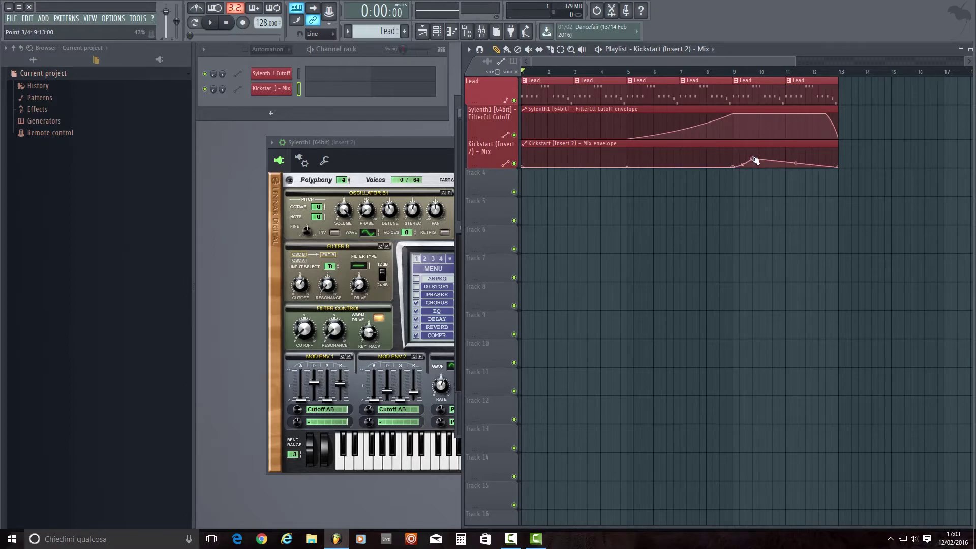
drag(755, 160, 736, 148)
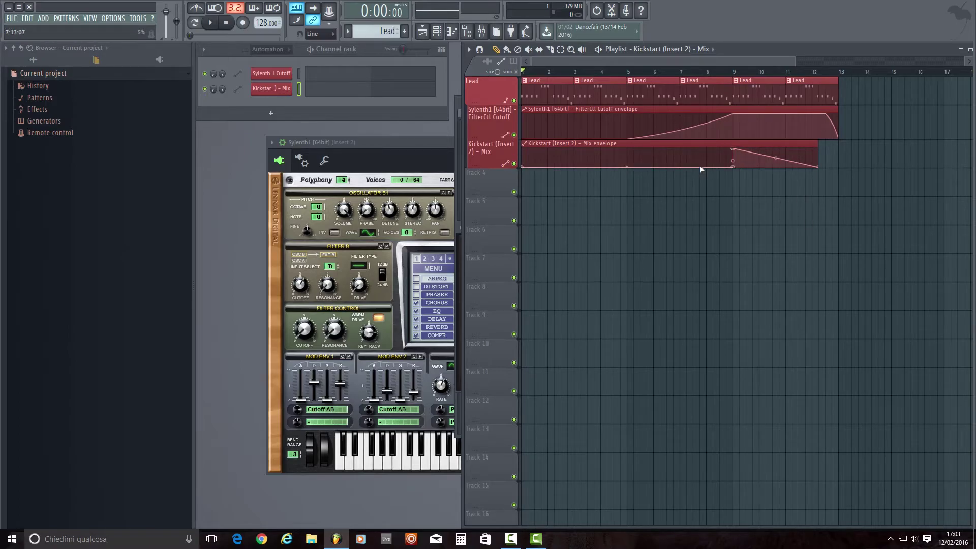
drag(818, 167, 837, 146)
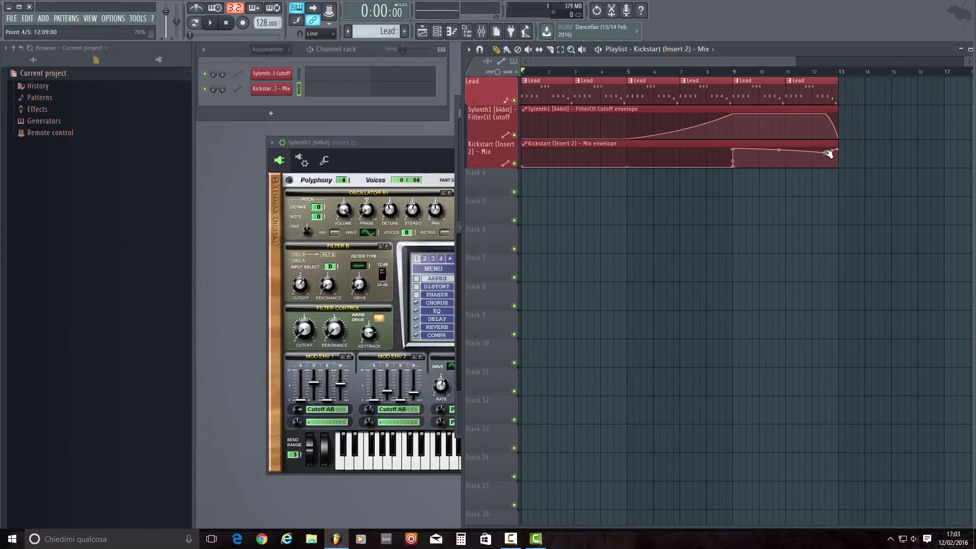
mouse_move(838, 149)
mouse_down()
mouse_move(837, 174)
mouse_move(824, 167)
mouse_move(837, 146)
mouse_move(838, 167)
mouse_up()
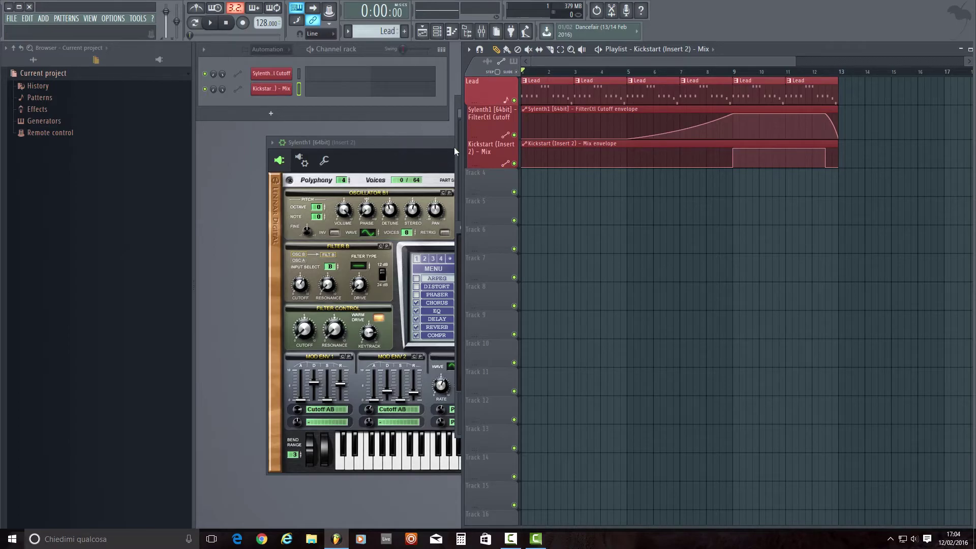
Step: Bring up the Kickstart window beside the playlist and play the arrangement to check the Mix automation
key(F9)
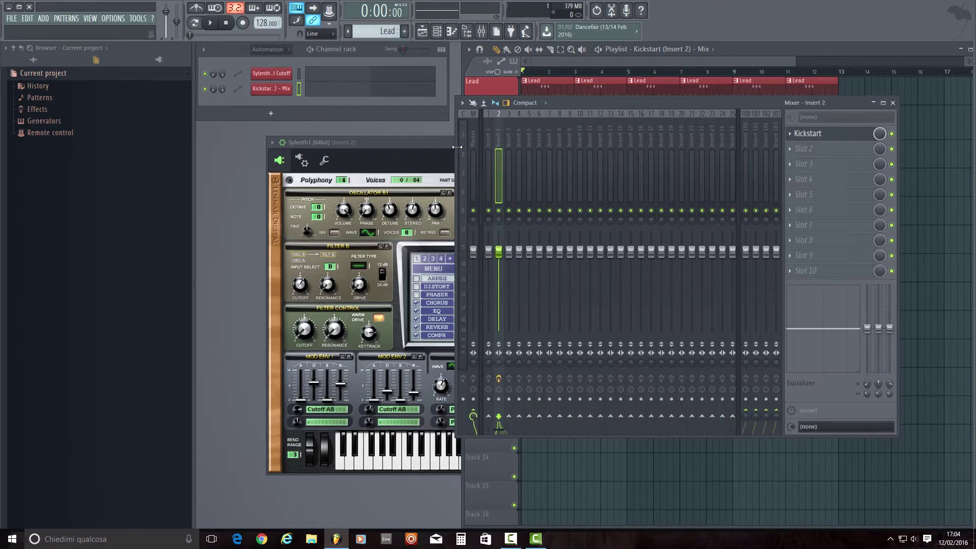
click(808, 134)
drag(627, 231, 377, 224)
click(896, 105)
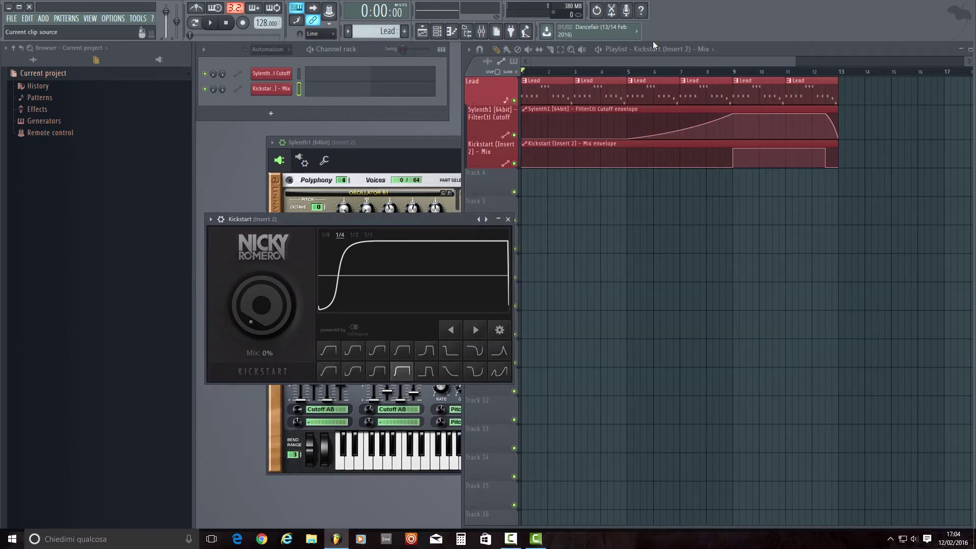
click(763, 48)
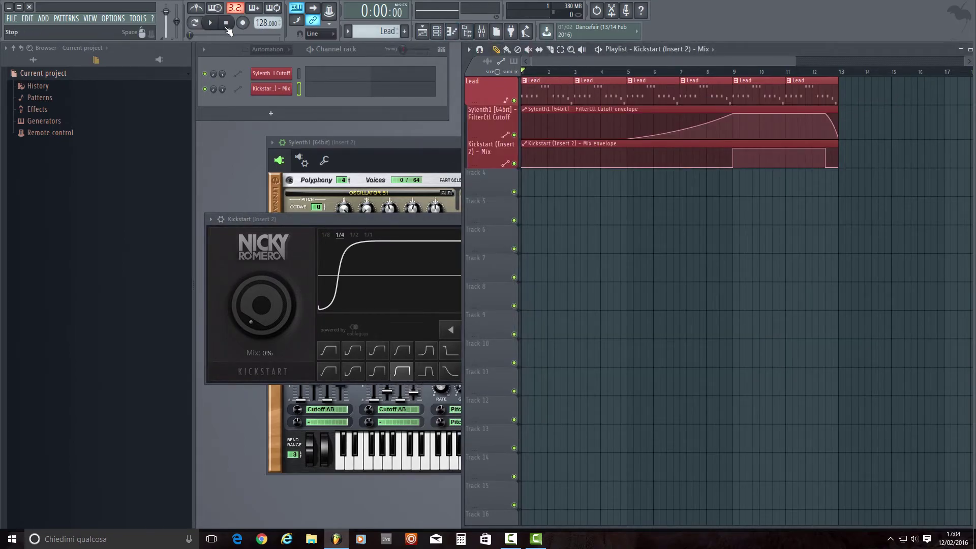
key(space)
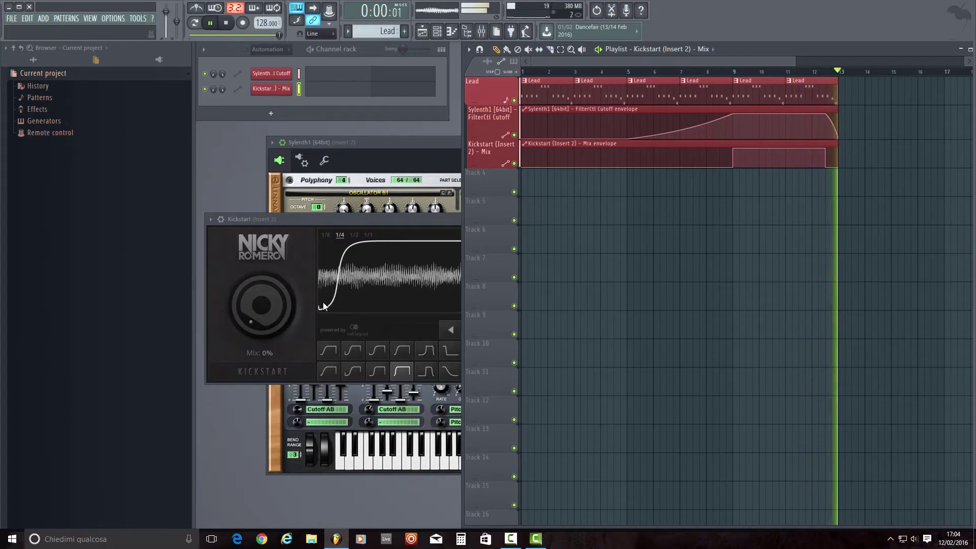
key(space)
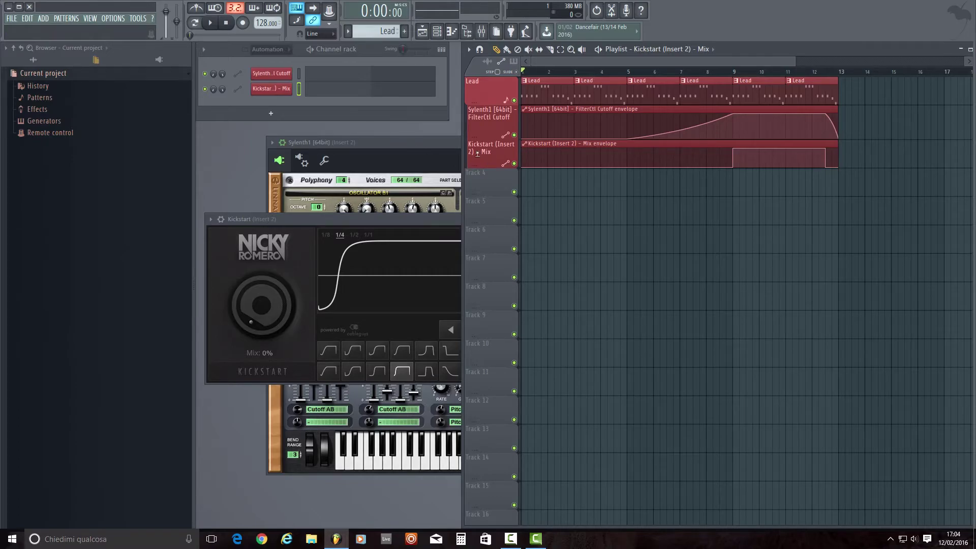
Step: Remove the Kickstart Mix clip from track 3, and ungroup and auto-name the emptied track
right_click(507, 151)
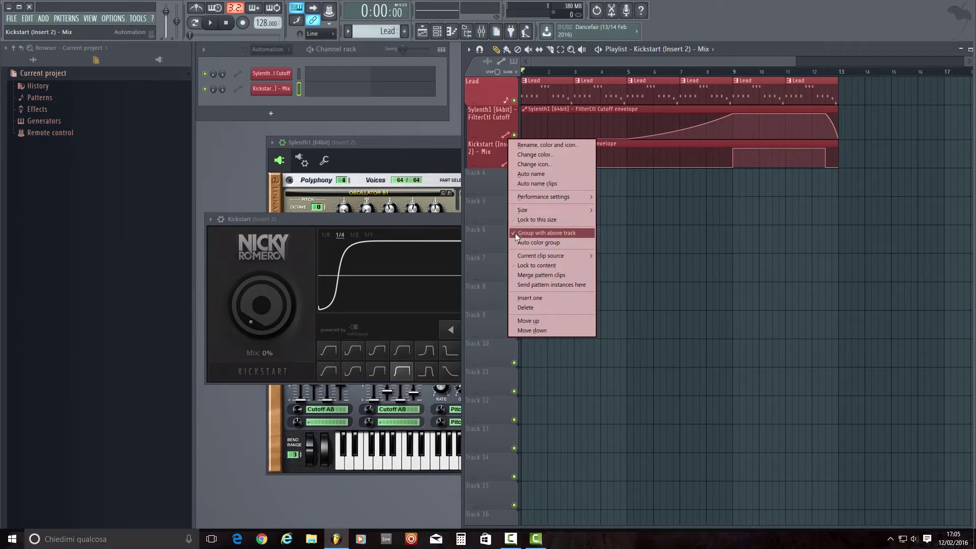
click(514, 233)
right_click(500, 145)
click(481, 178)
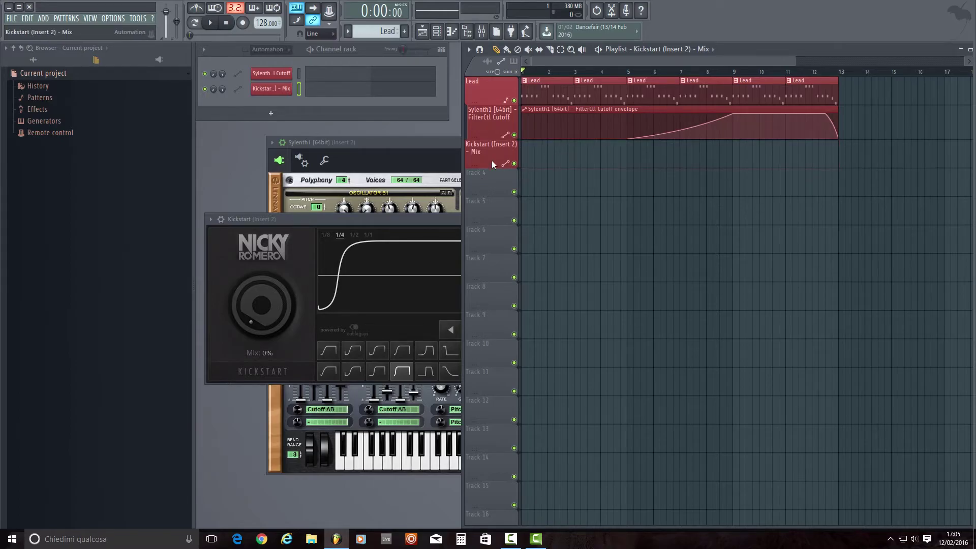
right_click(491, 143)
click(510, 173)
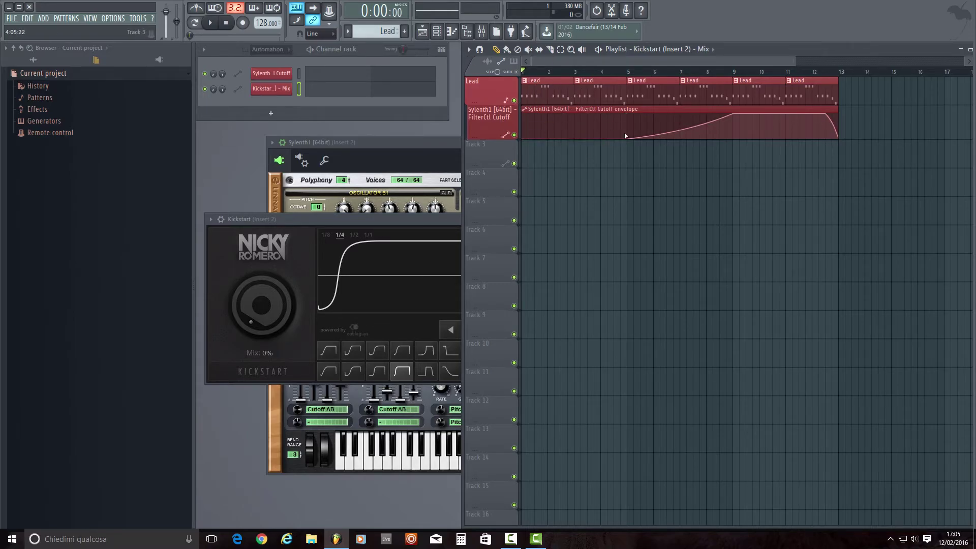
Step: Ungroup track 2, move its filter cutoff clip down to track 5, and auto-name the emptied track
right_click(496, 126)
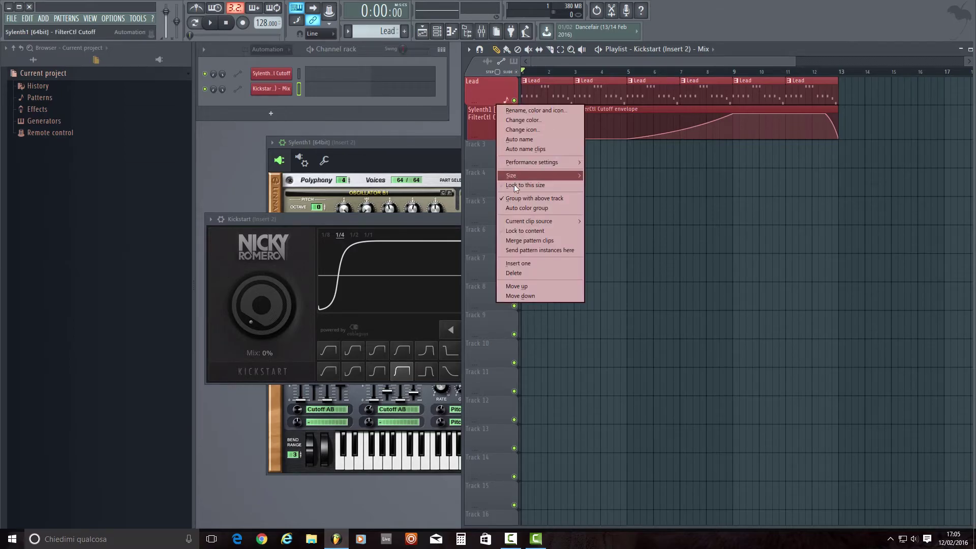
click(520, 199)
drag(589, 126, 590, 214)
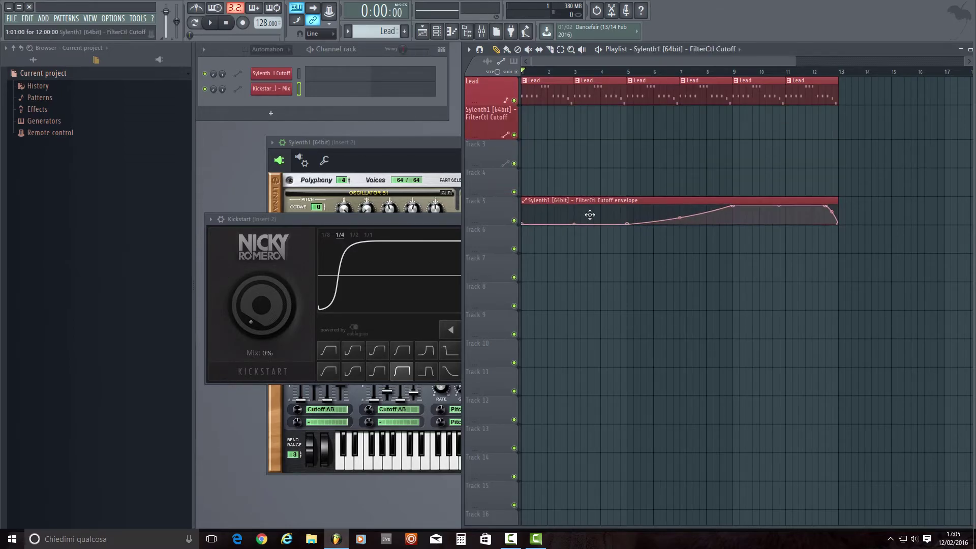
right_click(486, 125)
click(502, 140)
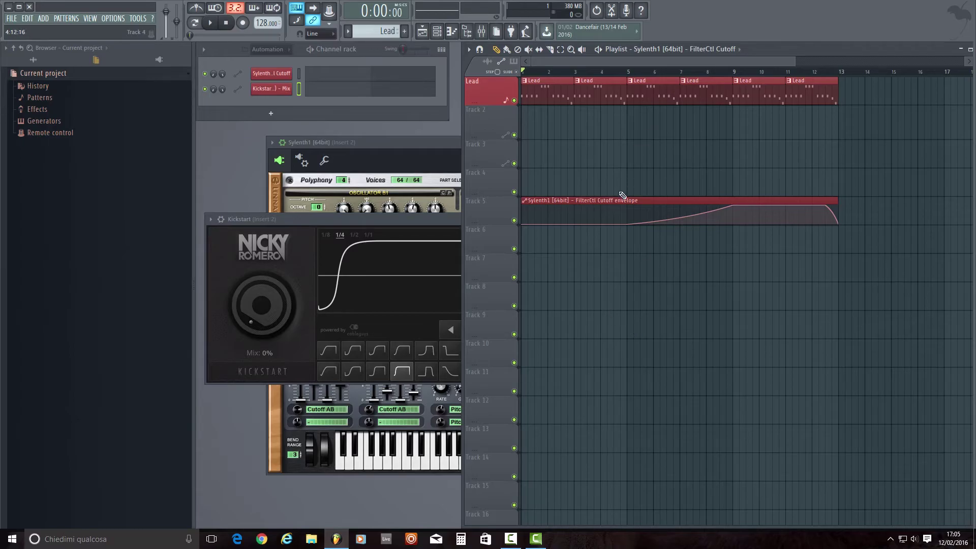
Step: Move the filter cutoff clip back to track 2 and slightly reduce that track's height
drag(616, 200, 607, 104)
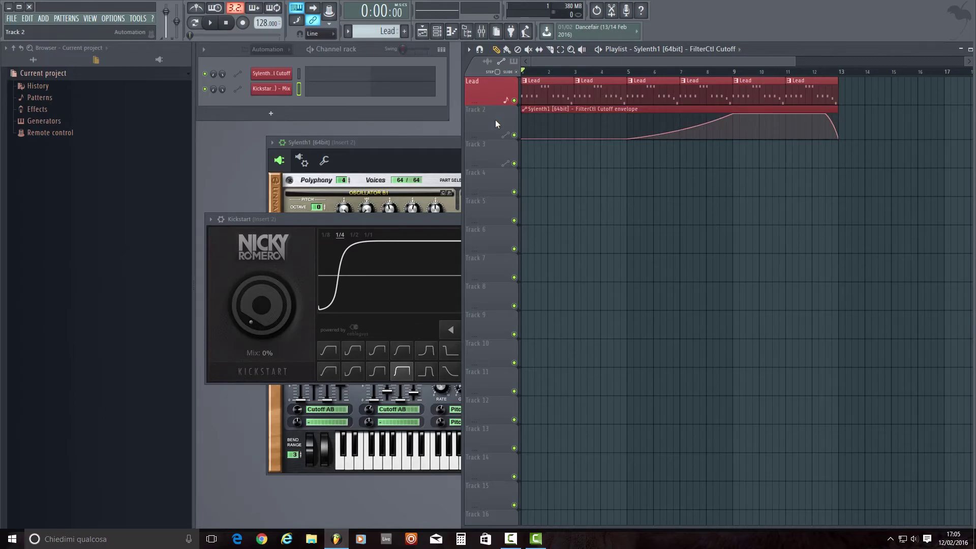
drag(490, 139, 490, 133)
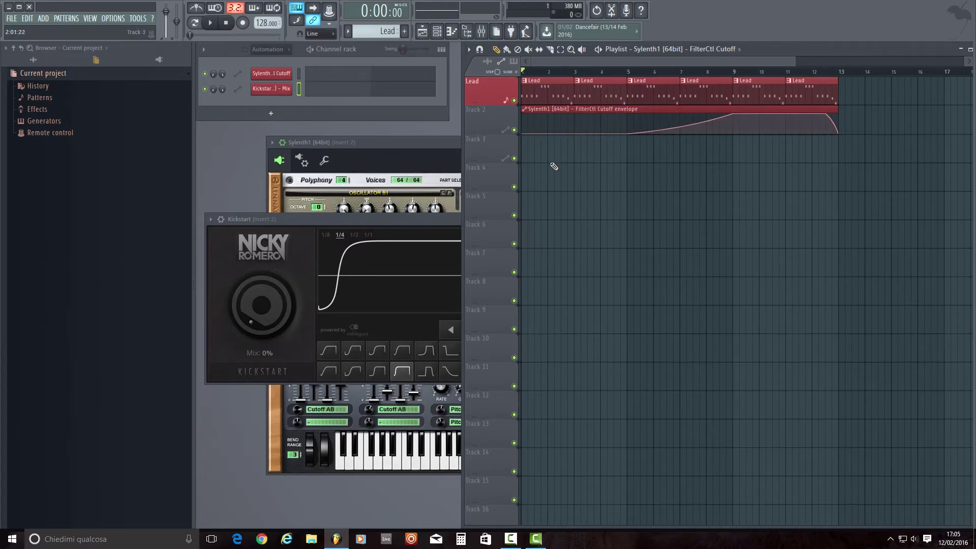
Step: Lock track 2 to its filter cutoff automation content and select the Lead pattern as the playlist clip source
right_click(500, 120)
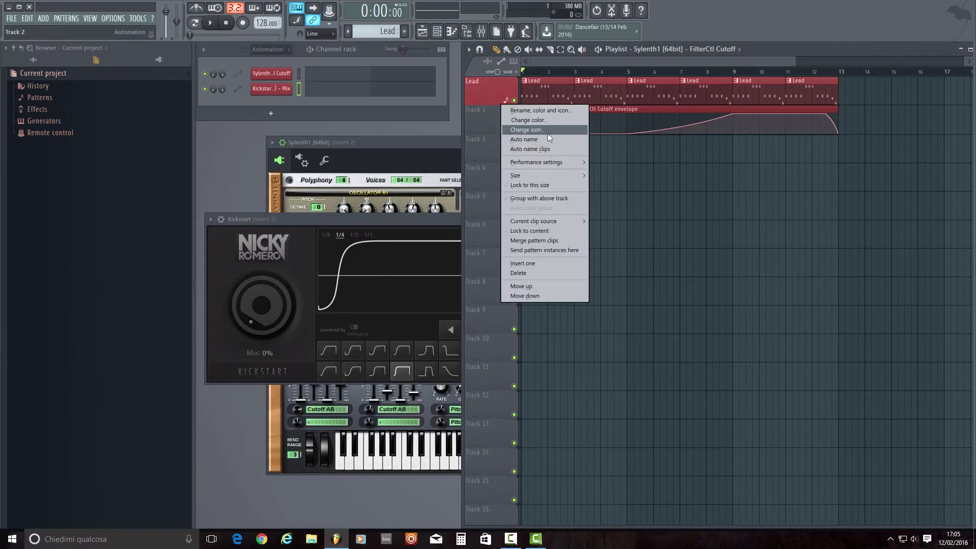
mouse_move(567, 174)
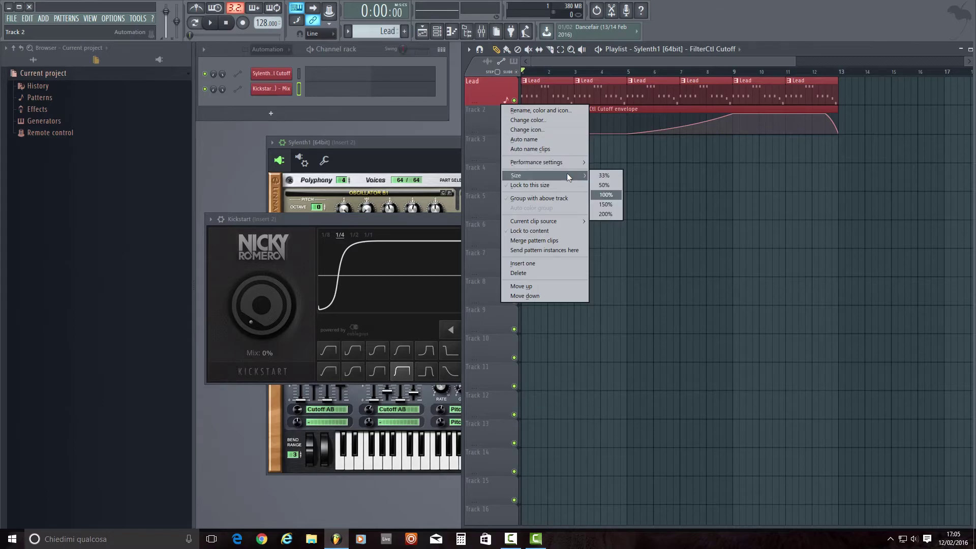
click(556, 231)
click(800, 92)
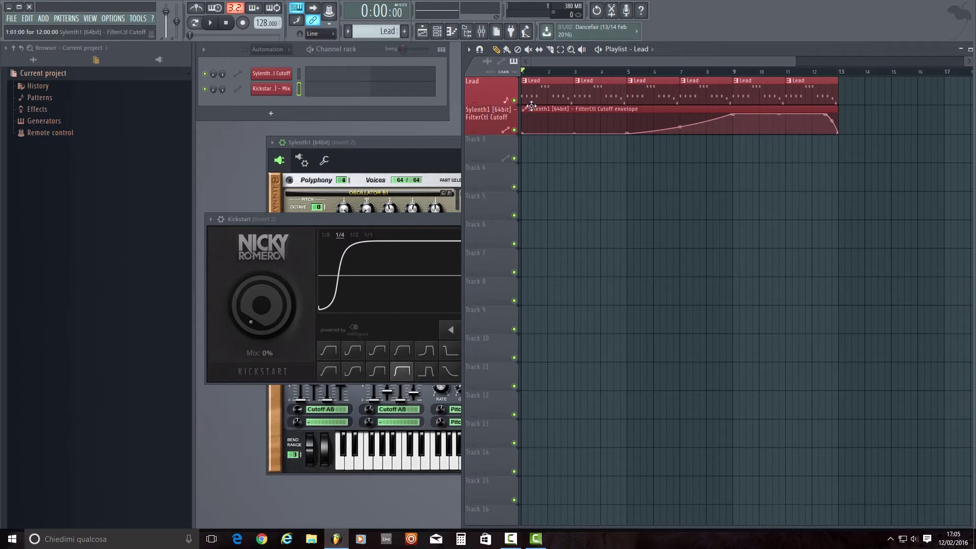
Step: Place single Lead pattern clips on tracks 5, 4 and 3, and a second filter cutoff clip on track 2 around bar 14
click(612, 203)
click(711, 175)
click(763, 148)
click(874, 122)
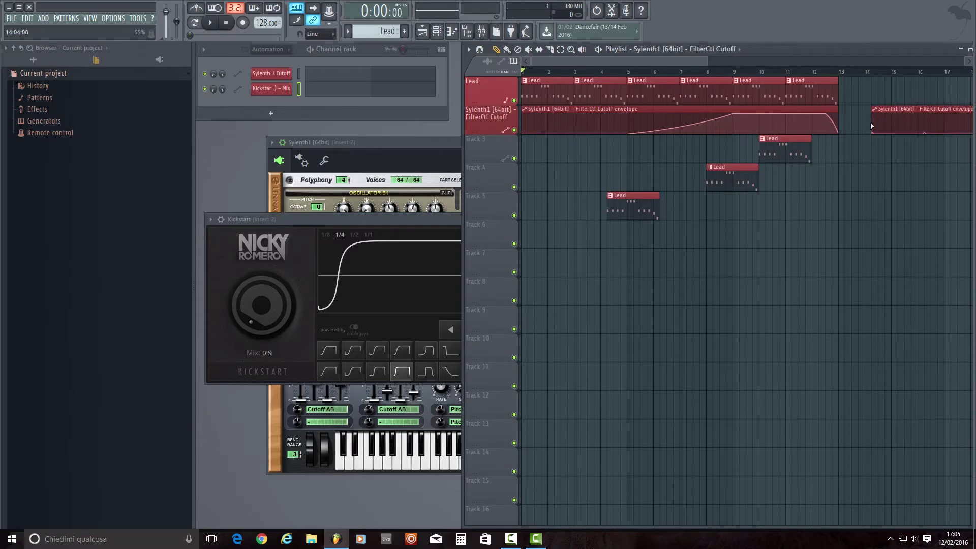
Step: Delete the extra filter cutoff clip from track 2 and the Lead clips from tracks 3, 4 and 5
scroll(736, 62, down, 3)
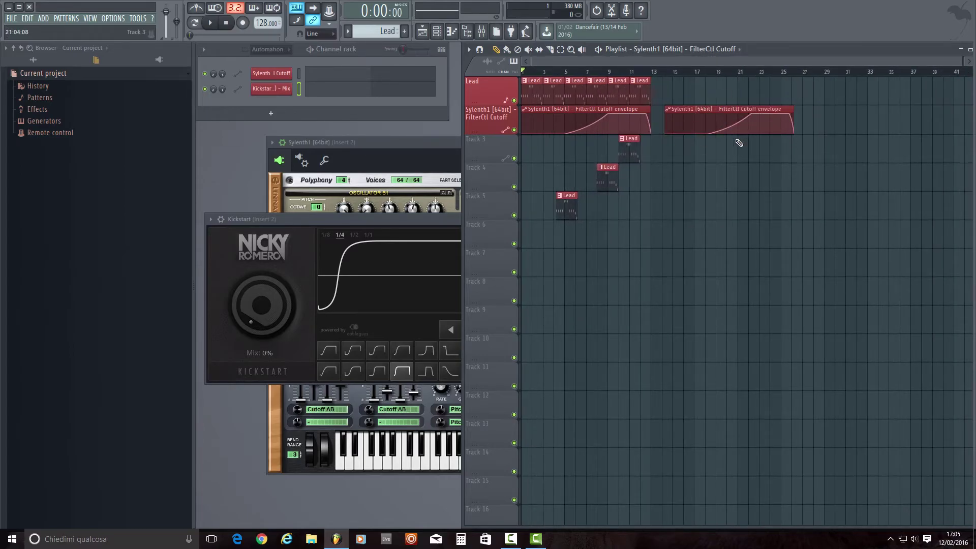
right_click(719, 112)
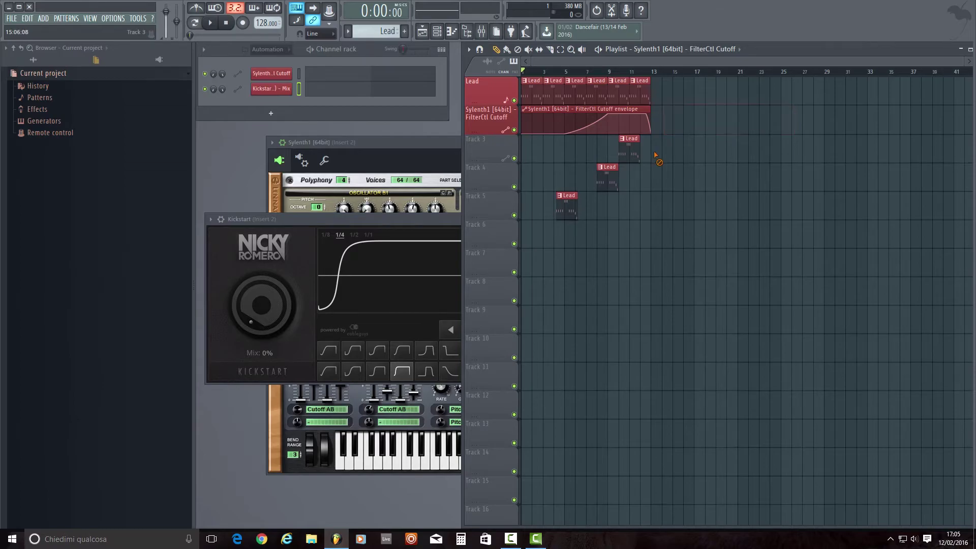
right_click(629, 150)
right_click(607, 178)
right_click(567, 206)
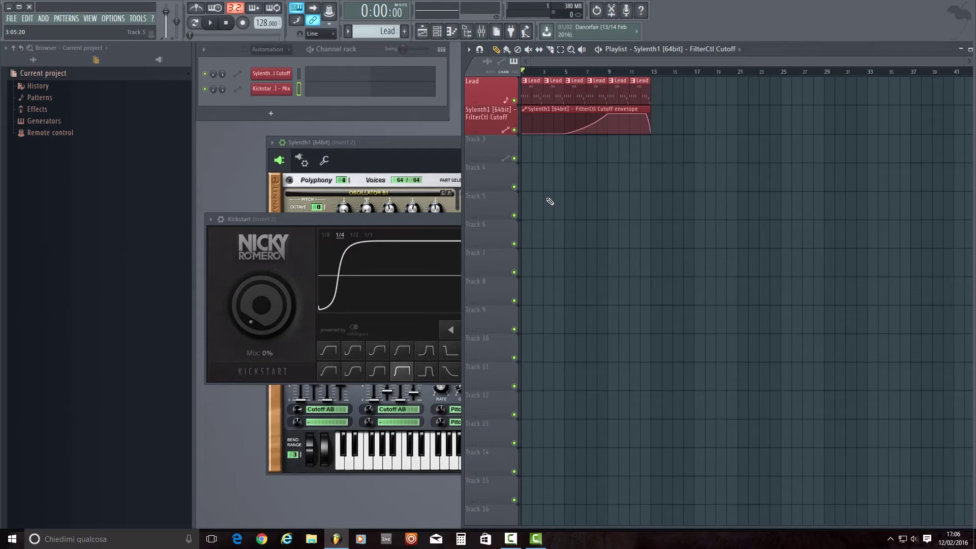
Step: Lock the Lead track to its current size and to its content
right_click(475, 93)
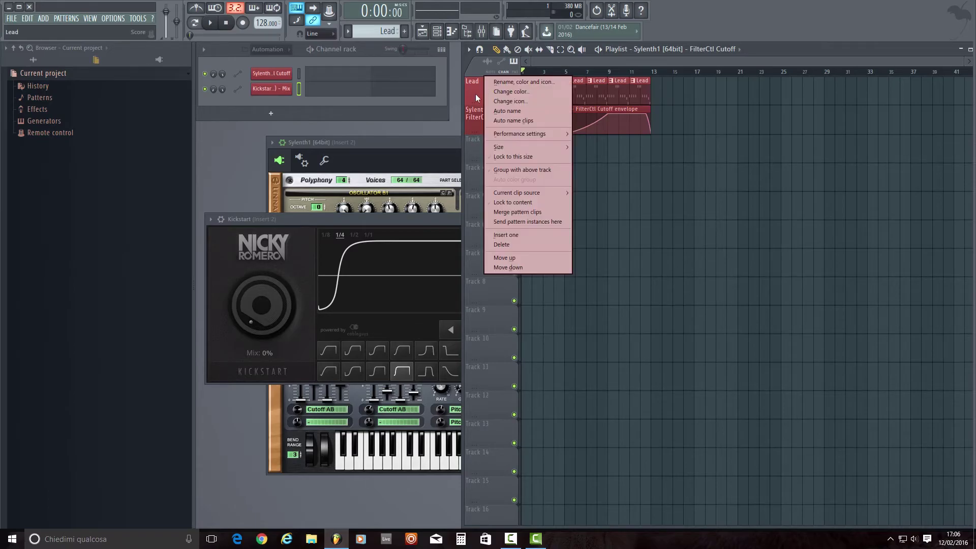
click(520, 156)
right_click(493, 102)
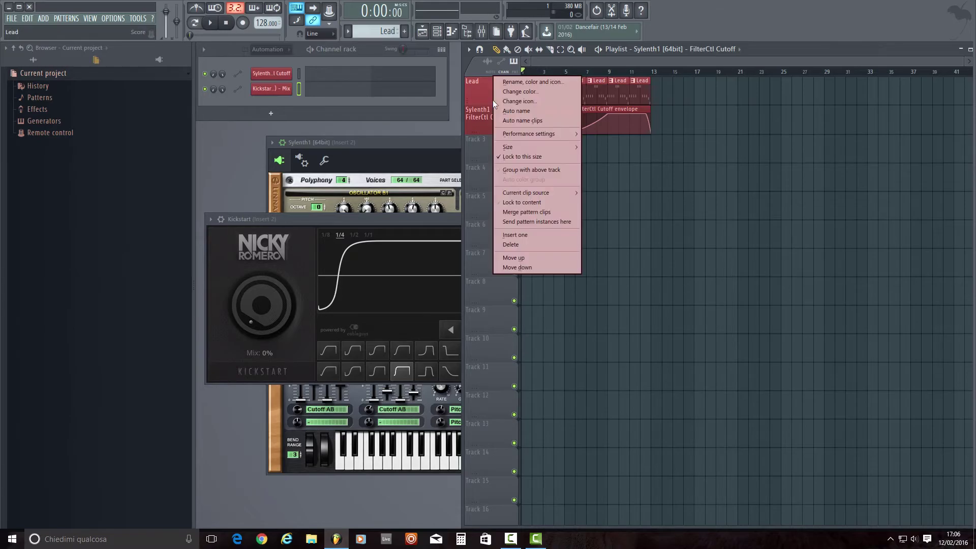
click(516, 203)
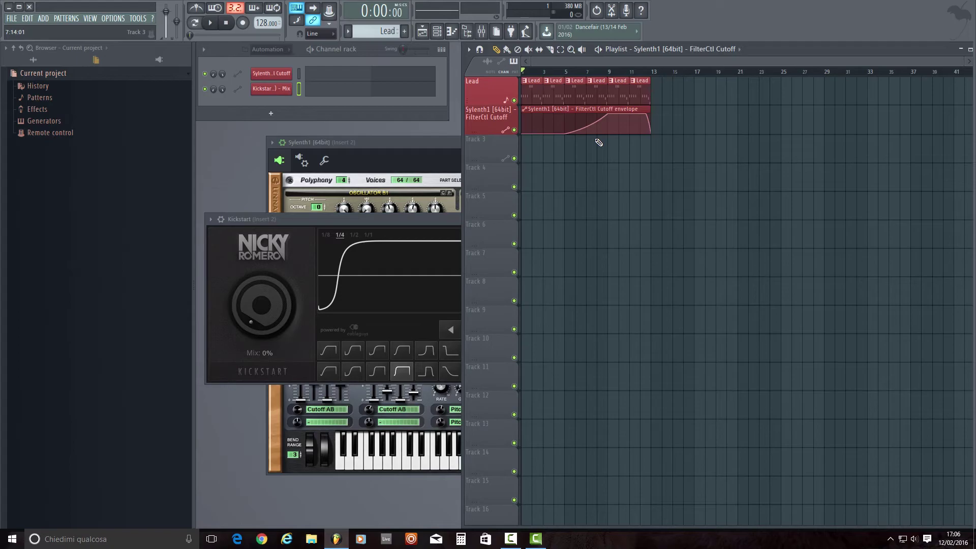
double_click(809, 53)
drag(948, 59, 493, 105)
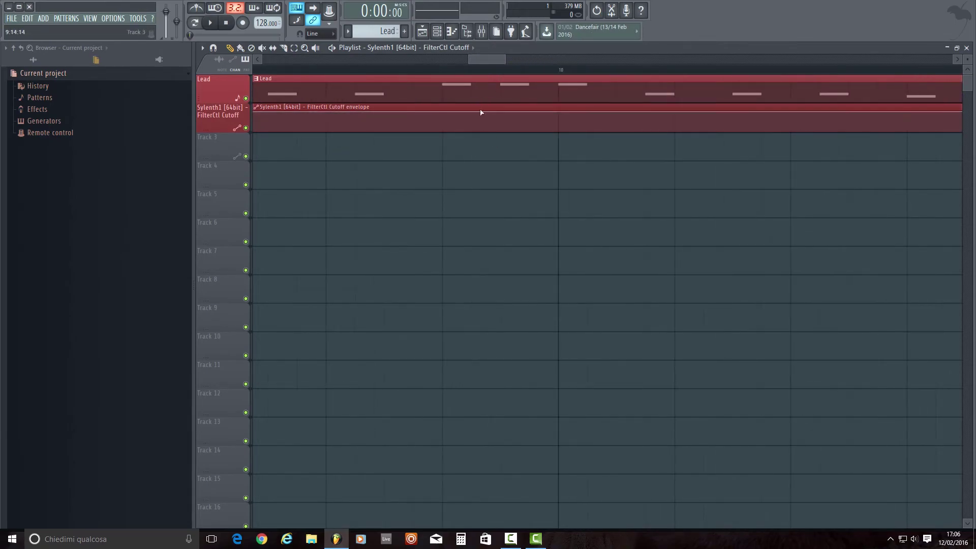
drag(507, 61, 778, 61)
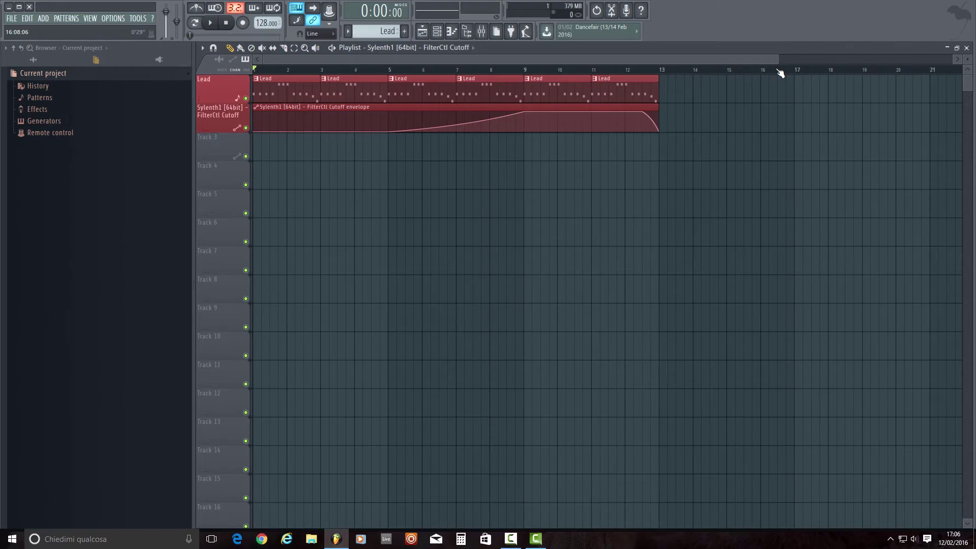
double_click(484, 53)
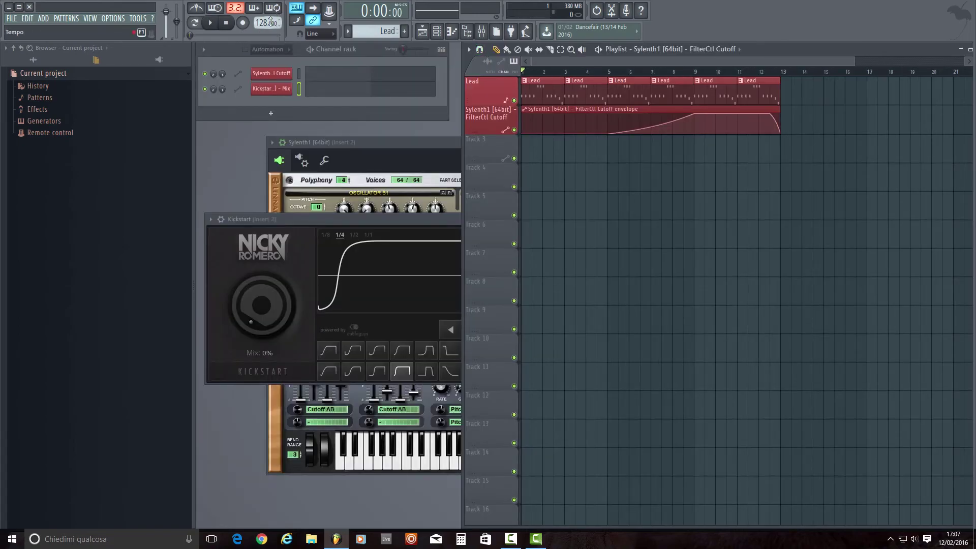
Step: Touch the project tempo control and create an automation clip for it as the last tweaked parameter
drag(263, 26, 262, 23)
click(137, 18)
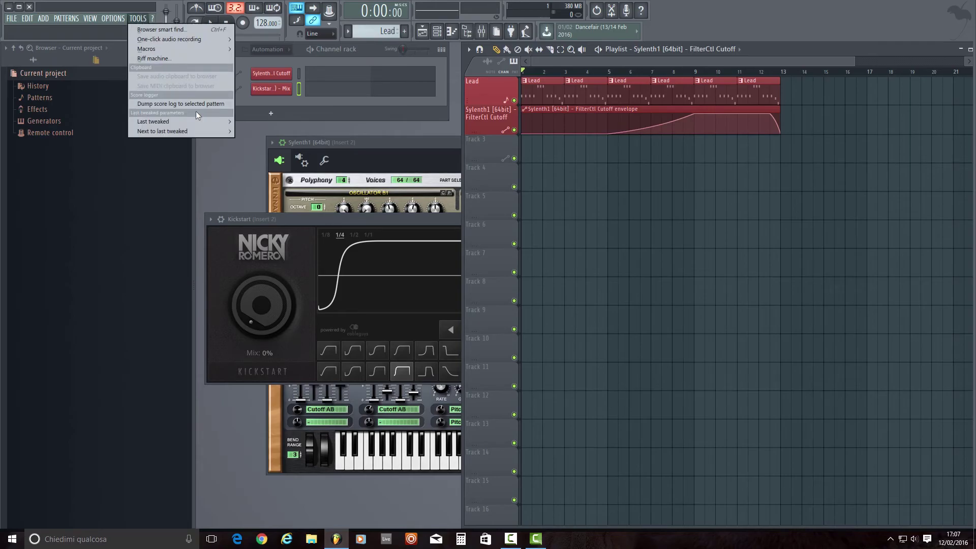
mouse_move(201, 118)
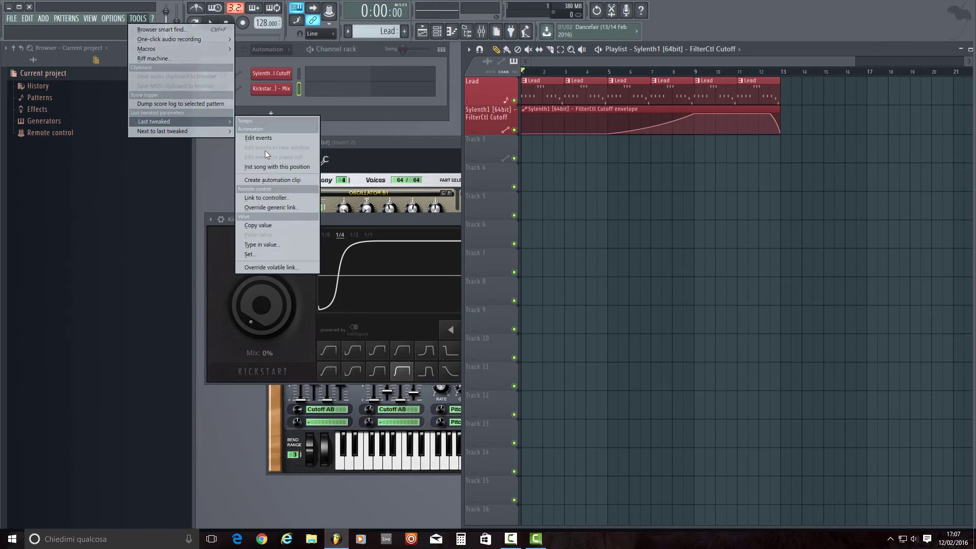
click(272, 180)
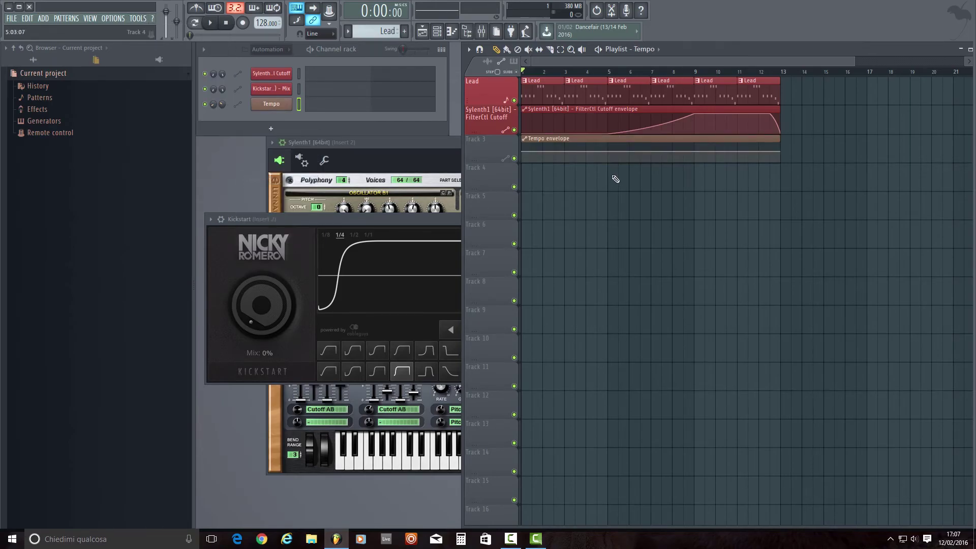
Step: Raise the middle point of the tempo envelope slightly at bar 7 and play the arrangement to audition the tempo change
drag(648, 150, 651, 146)
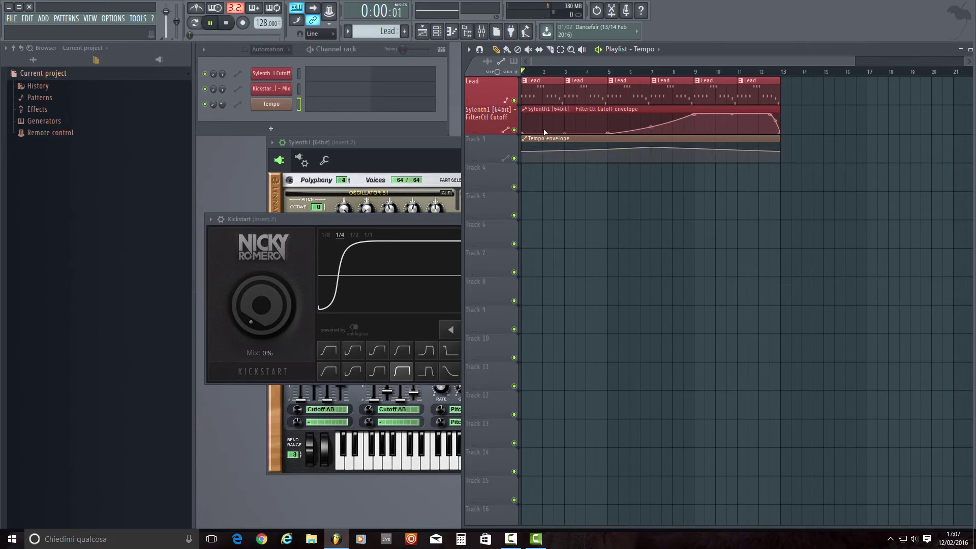
key(space)
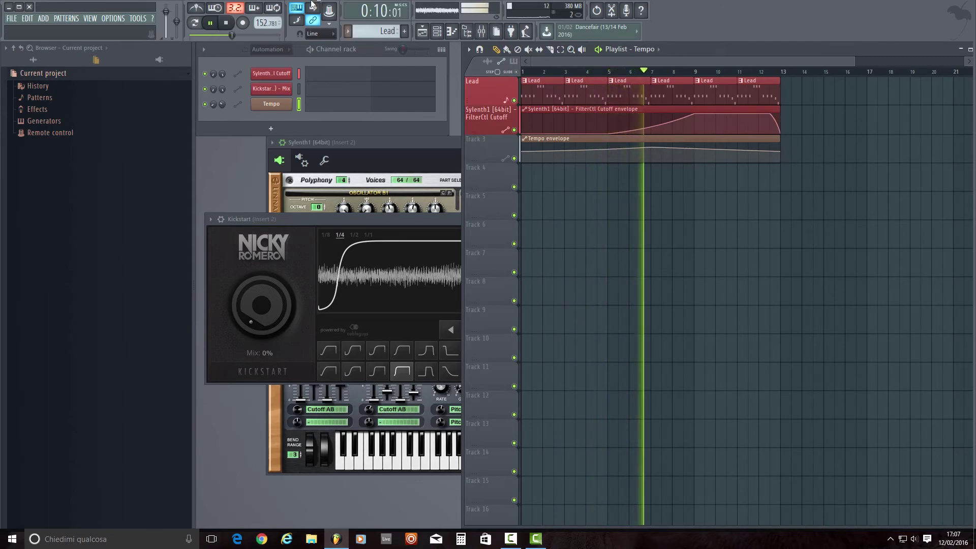
click(226, 22)
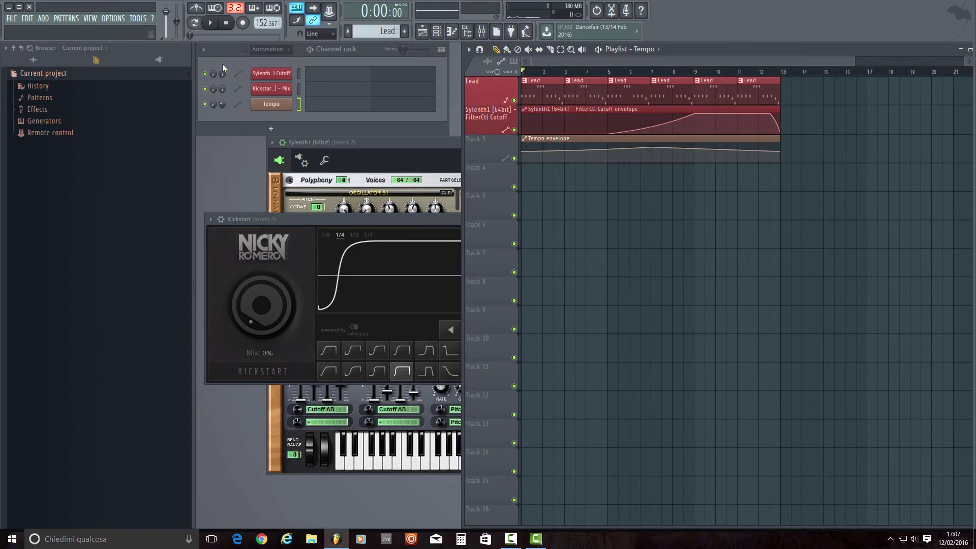
Step: Examine the automation options of the master pitch, main swing and tempo controls, and those for the last tweaked parameter
right_click(177, 21)
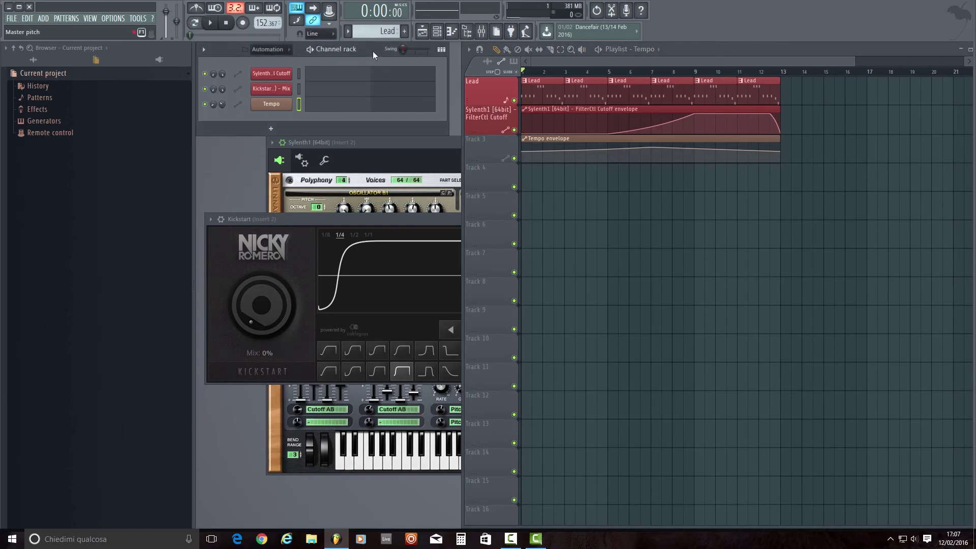
right_click(403, 49)
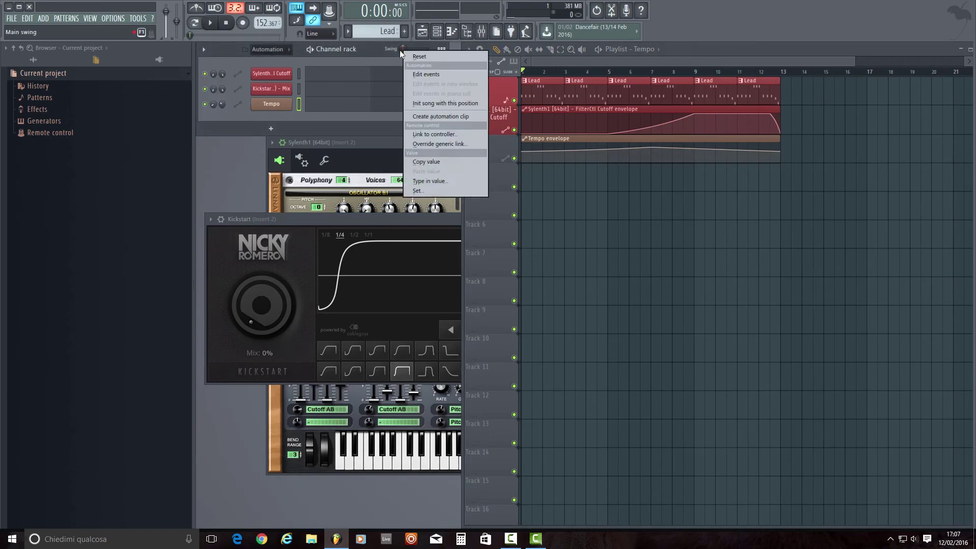
right_click(266, 21)
click(234, 51)
right_click(270, 23)
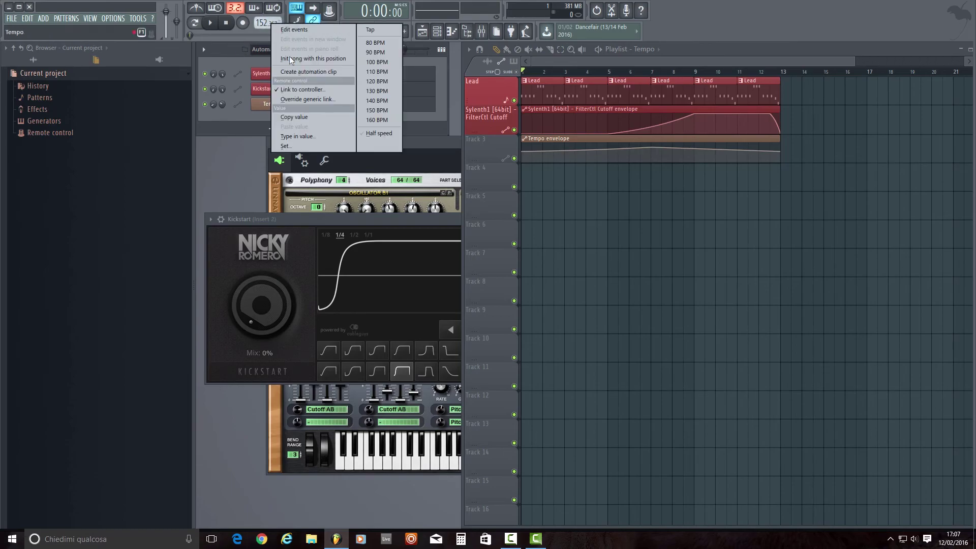
click(230, 48)
click(138, 18)
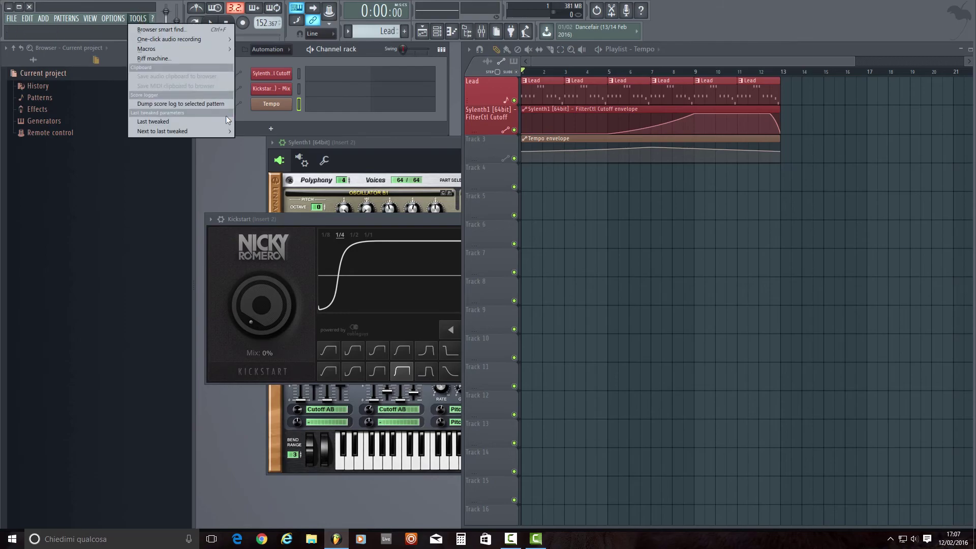
mouse_move(224, 121)
click(300, 178)
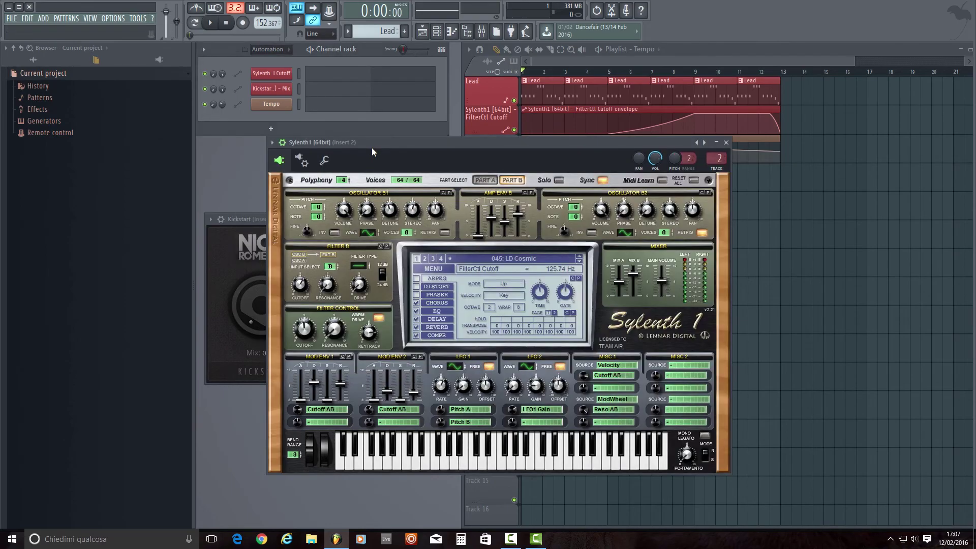
click(692, 58)
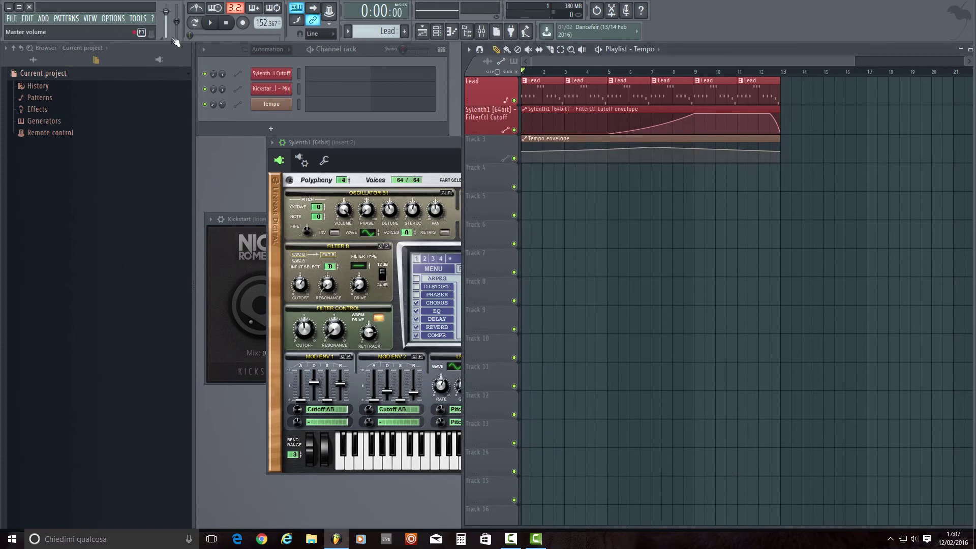
Step: Create a master pitch automation clip on track 4 and raise the middle point of its envelope
right_click(178, 25)
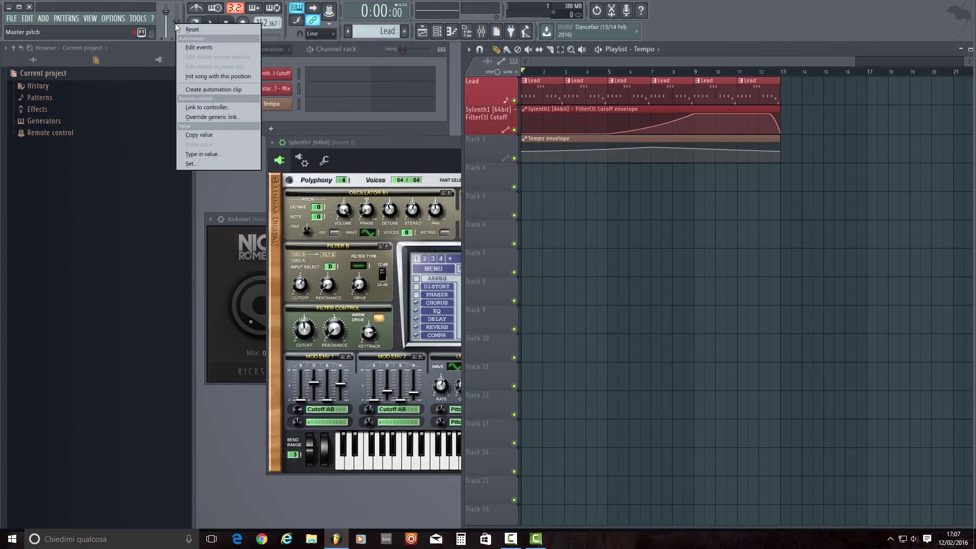
click(198, 89)
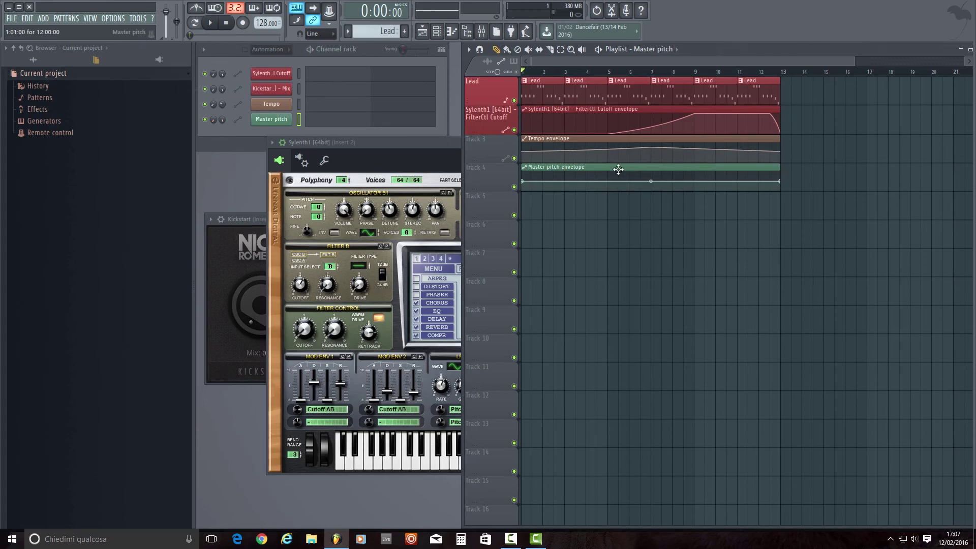
drag(650, 181, 650, 174)
right_click(650, 174)
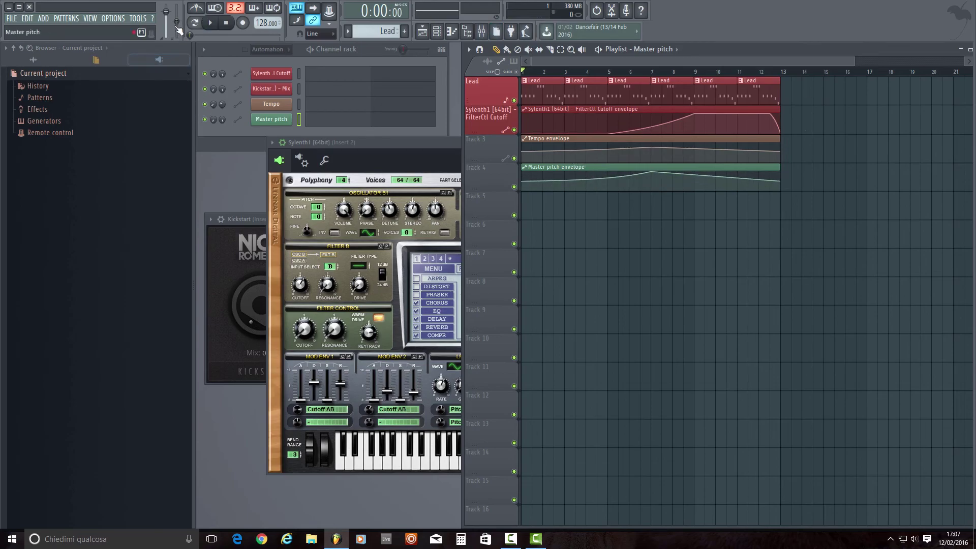
Step: During playback, move the master pitch envelope's peak to about bar 9, raise its end point to the same level, and stop playback
key(space)
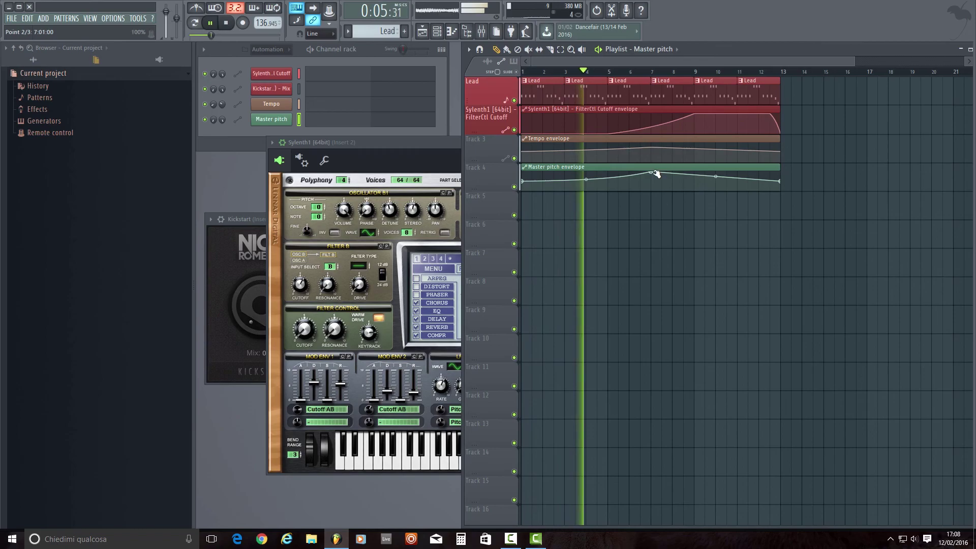
drag(656, 174, 697, 168)
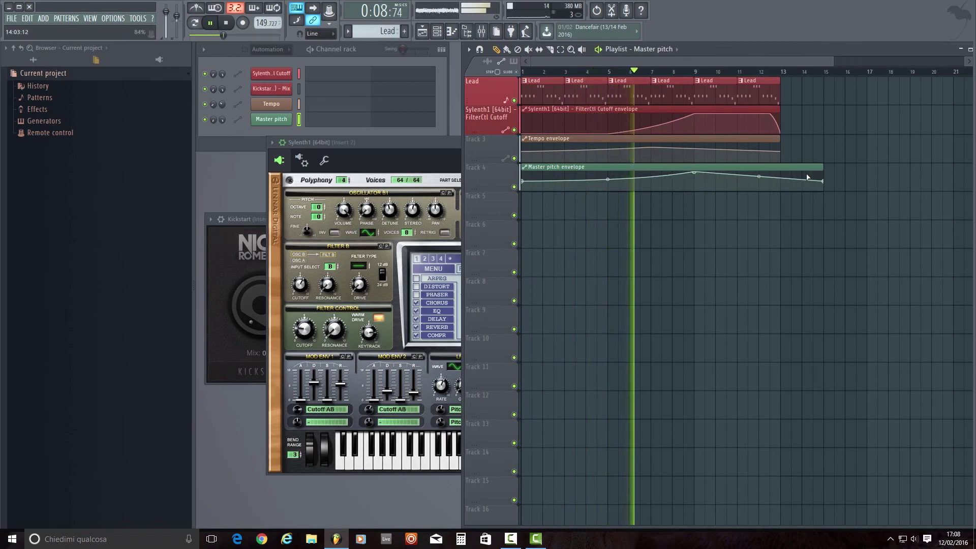
drag(823, 181, 823, 170)
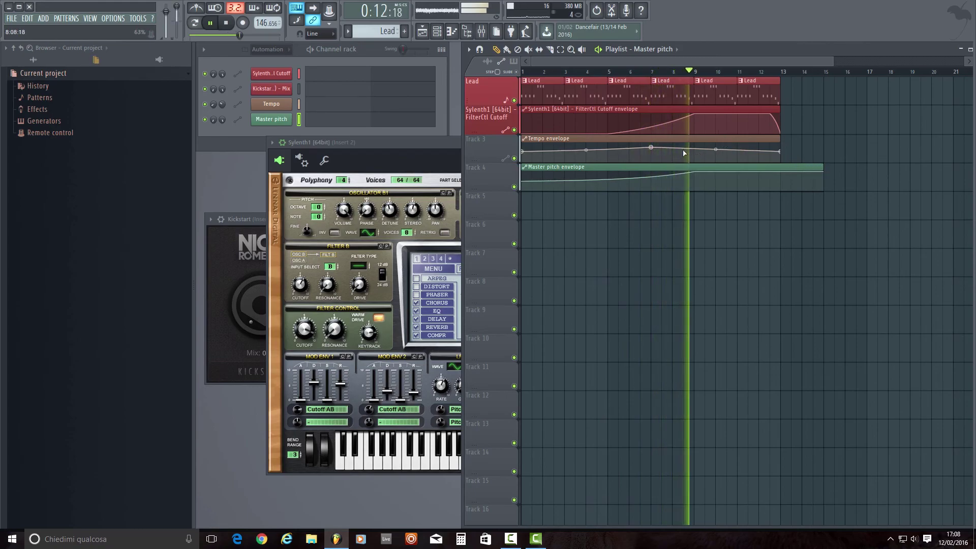
click(226, 23)
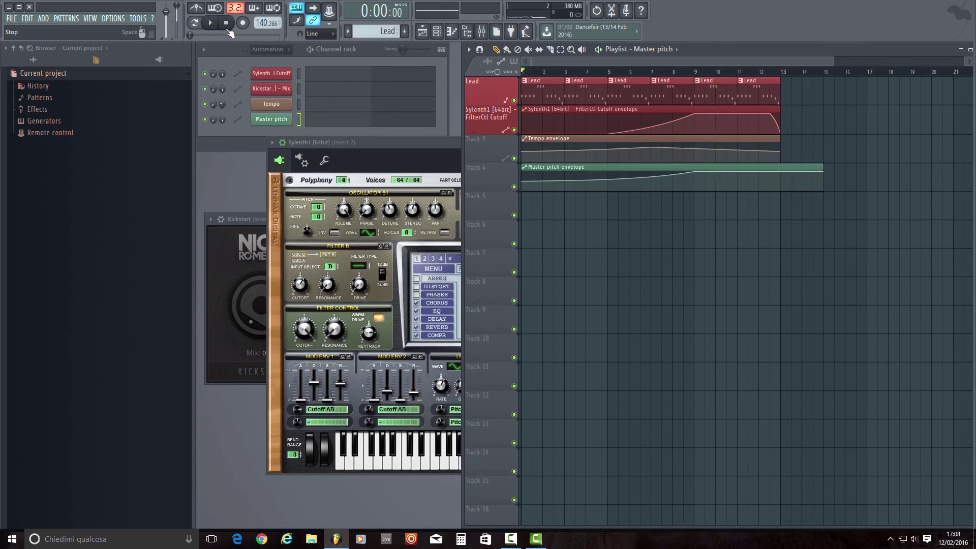